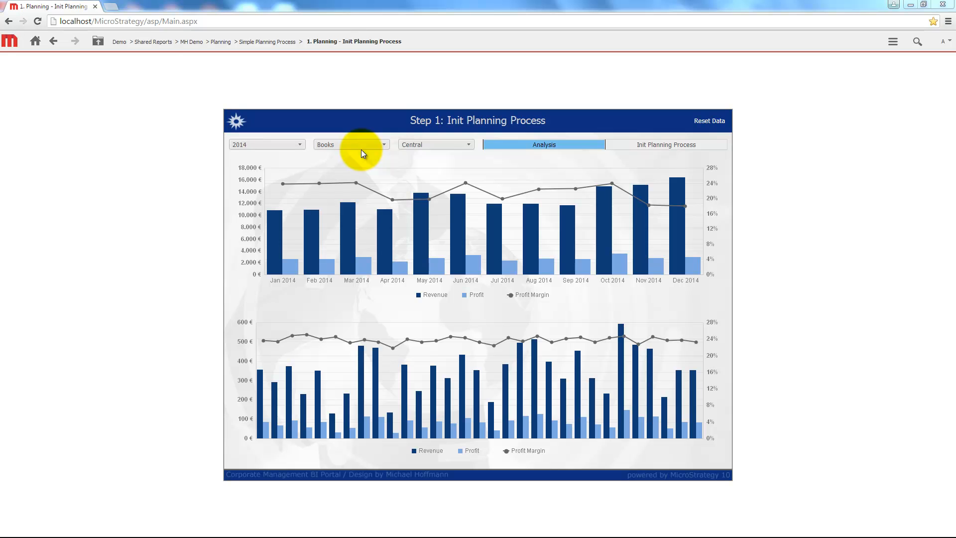
Filter the 2014 revenue and profit analysis to the Electronics category and the Northeast region.
click(347, 144)
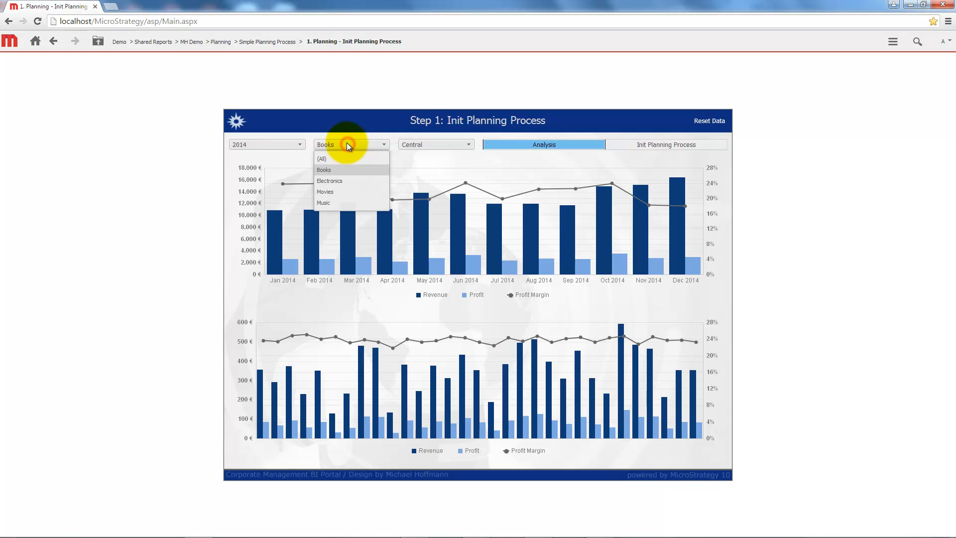
click(330, 181)
click(416, 146)
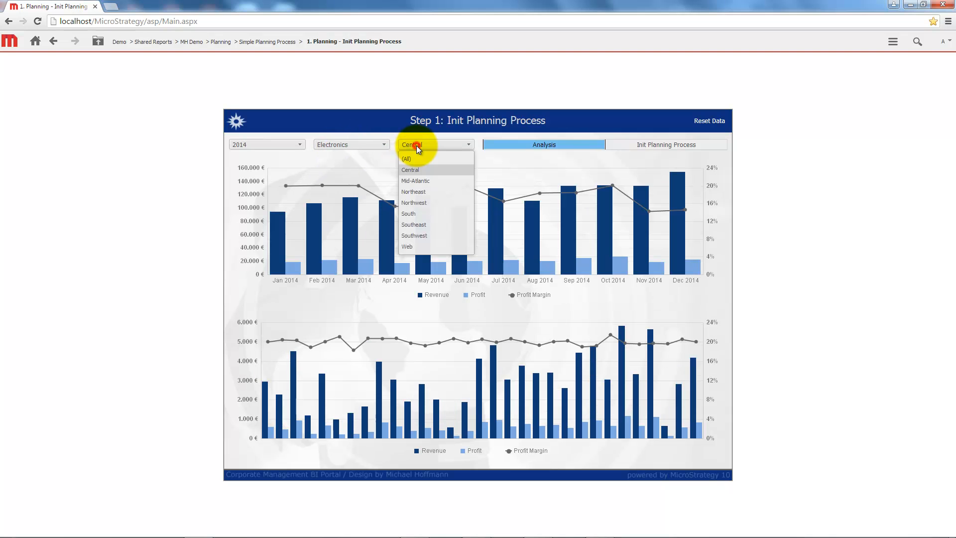
click(416, 193)
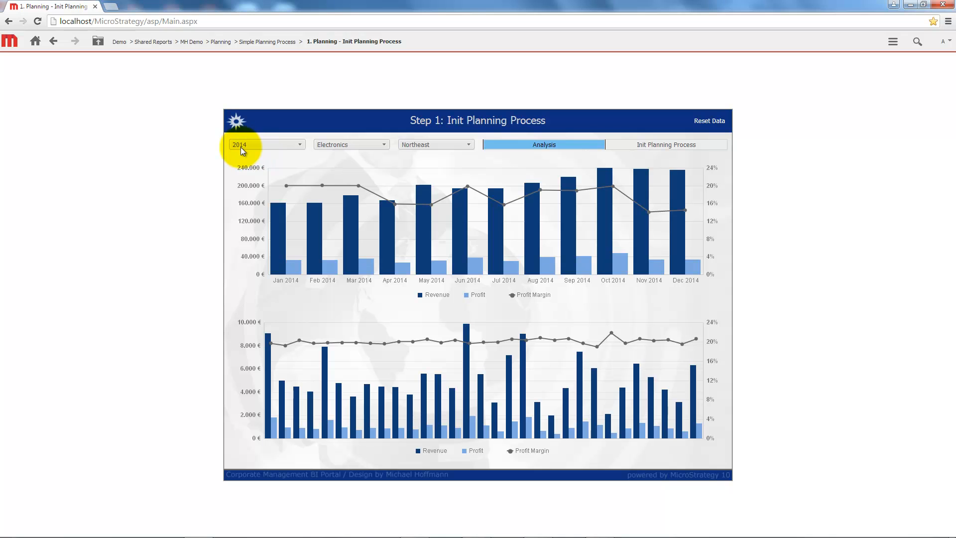
mouse_move(345, 229)
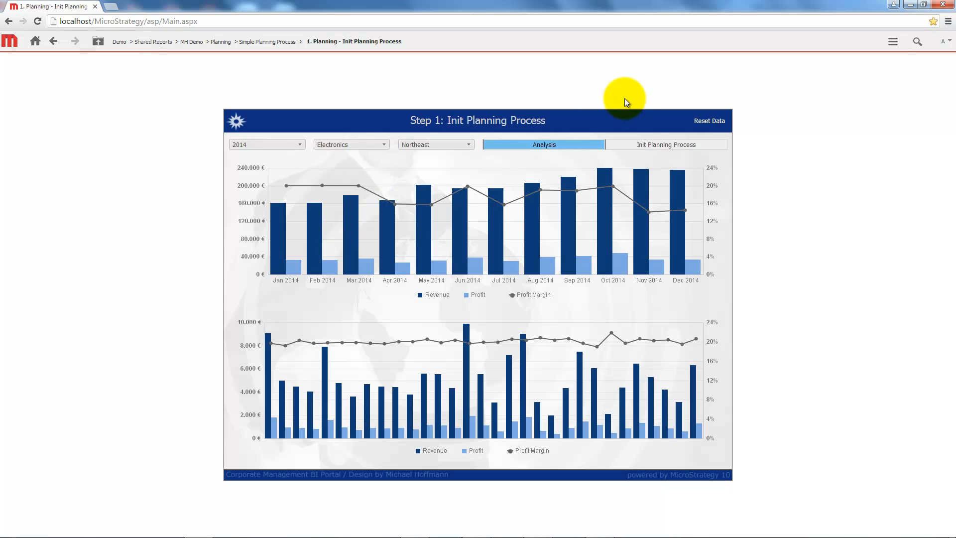
Switch to the Init Planning Process view and filter its item list by Northwest, followed by South.
click(647, 147)
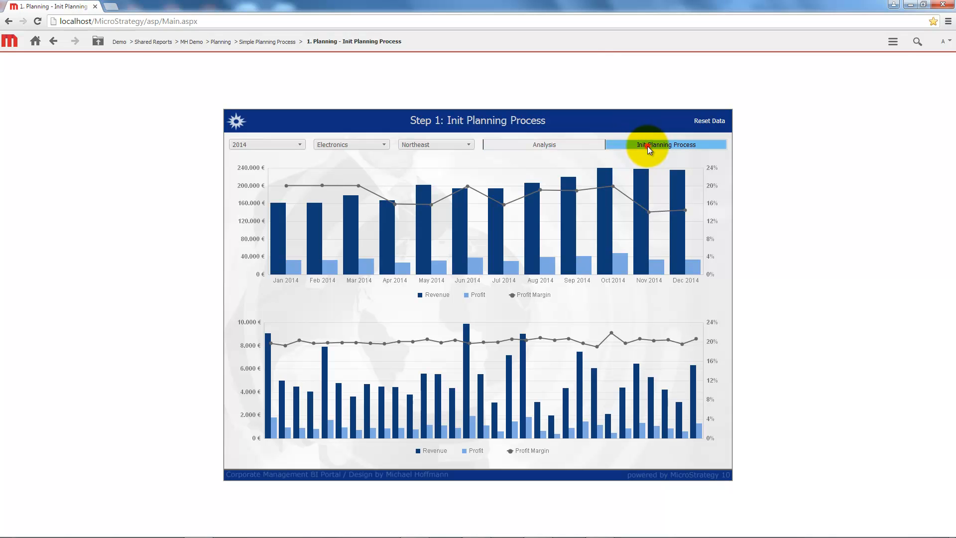
click(435, 145)
click(428, 202)
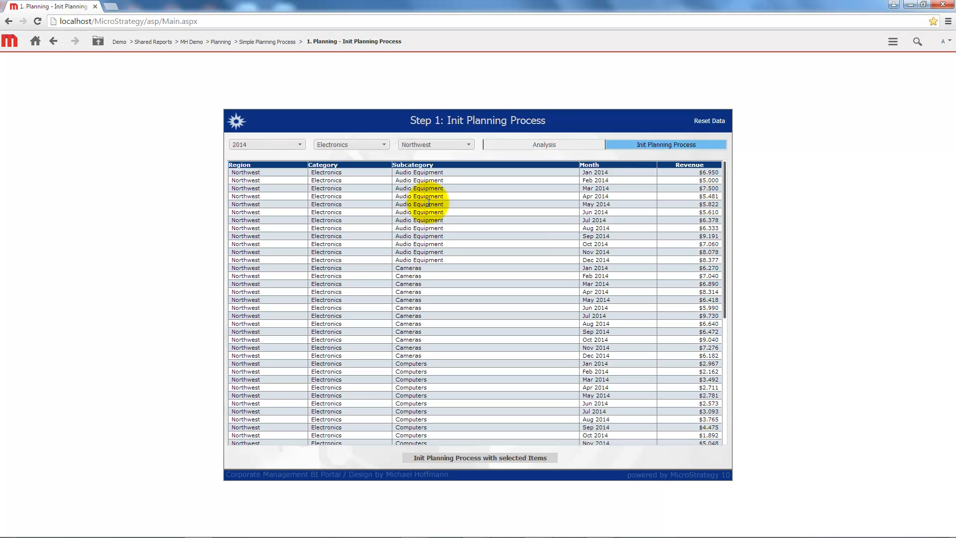
click(421, 145)
click(417, 207)
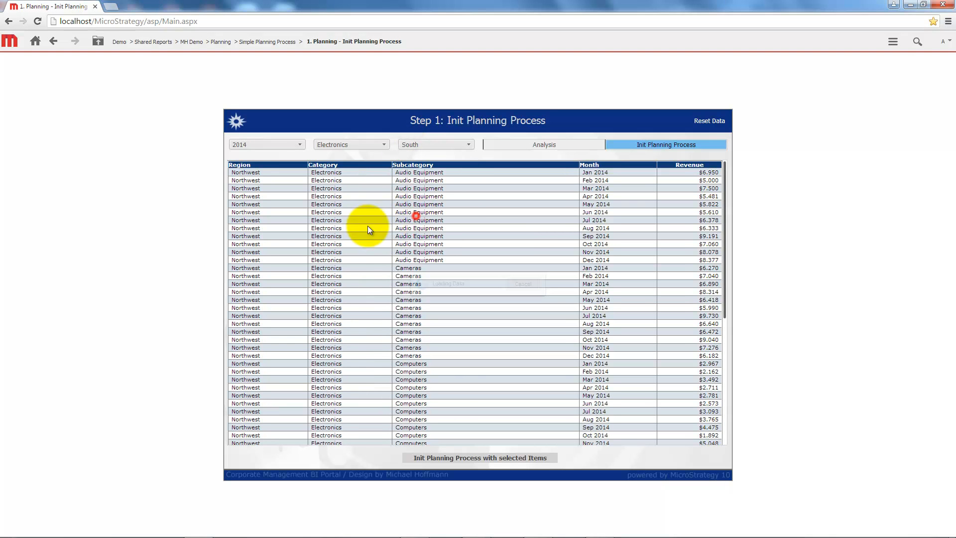
Set the region filter to Central and initialise the planning process with the selected items.
click(411, 146)
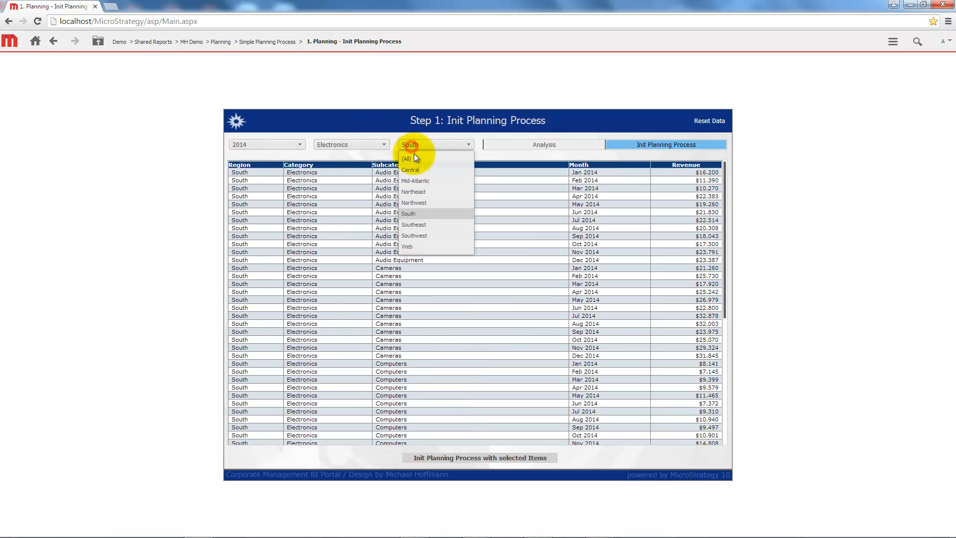
click(410, 169)
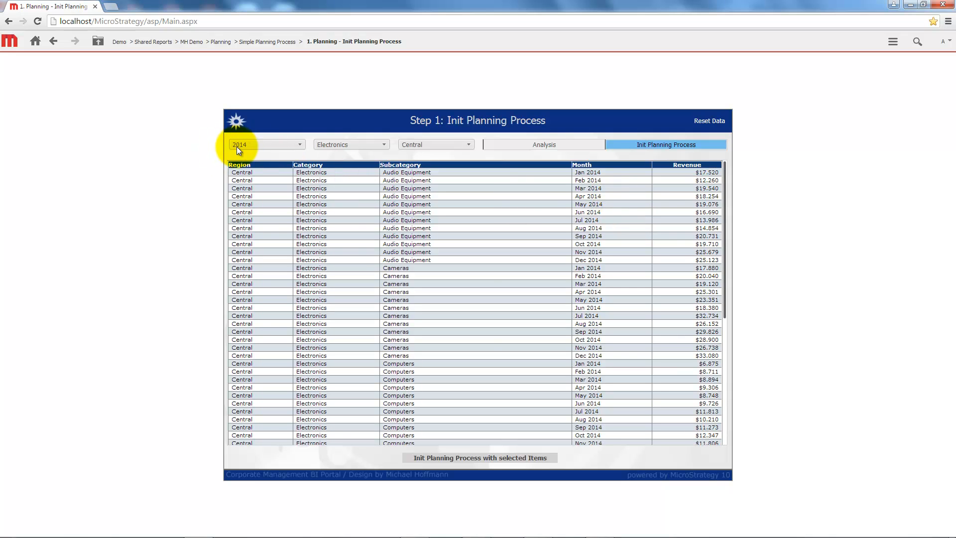
click(461, 458)
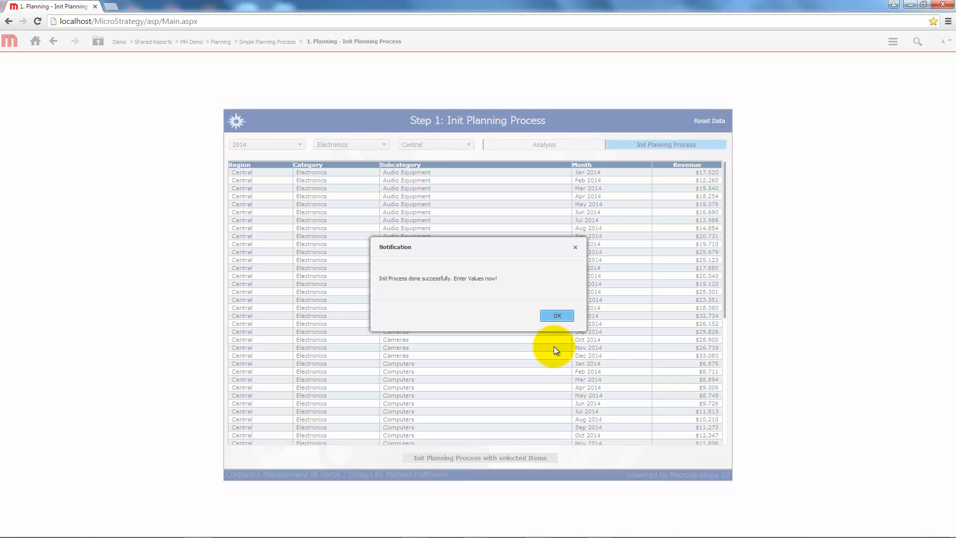
click(557, 315)
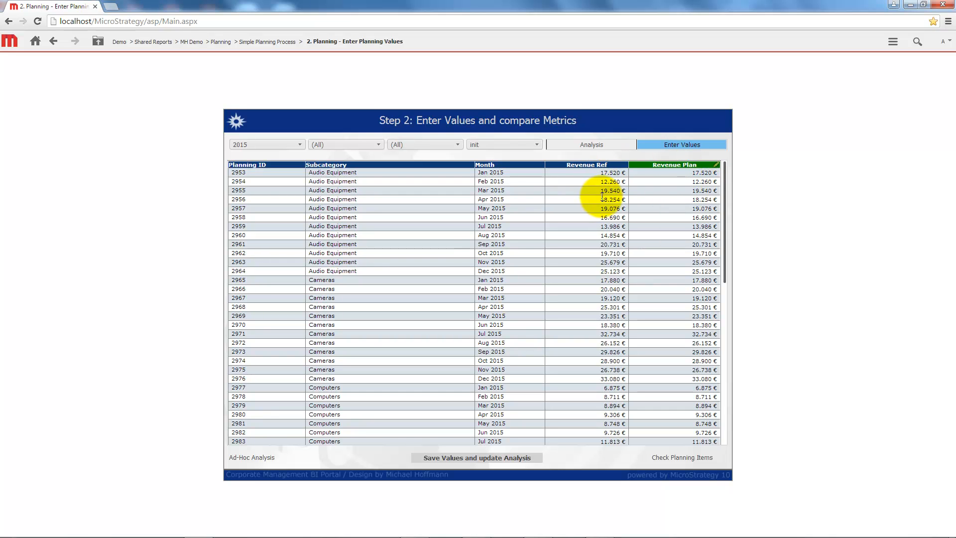
Set the Revenue Plan for Audio Equipment to 25000 for Mar 2015 and 30000 for May 2015.
click(716, 190)
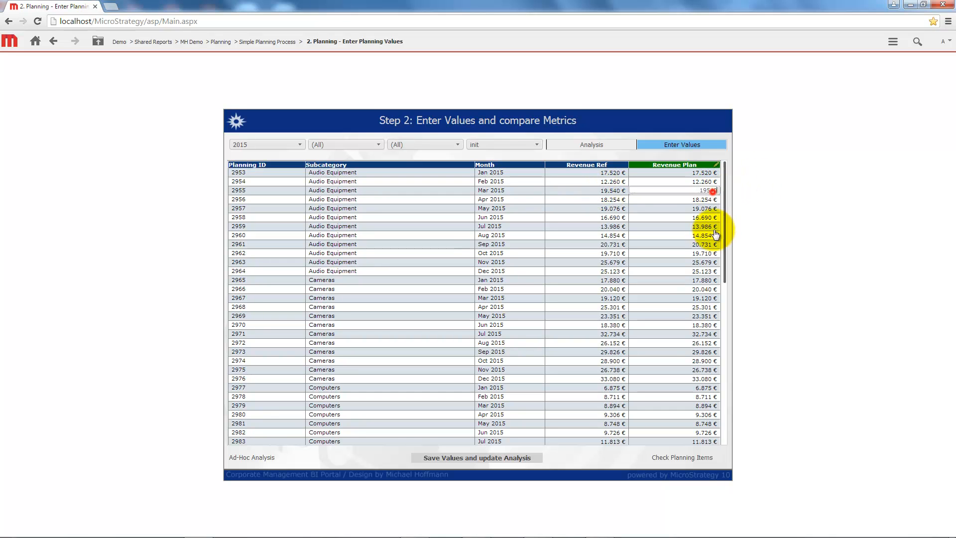
text(1)
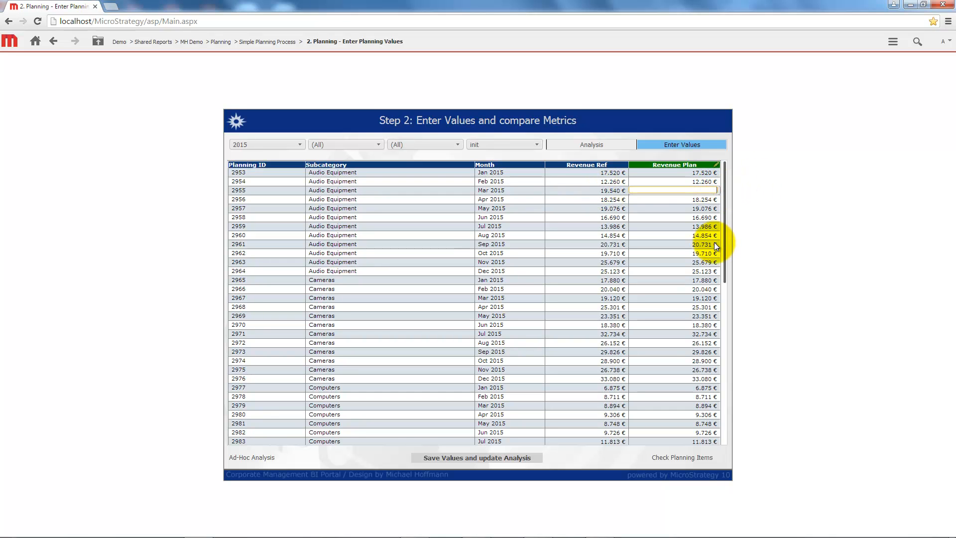
text(250000)
key(BackSpace)
key(Return)
click(710, 208)
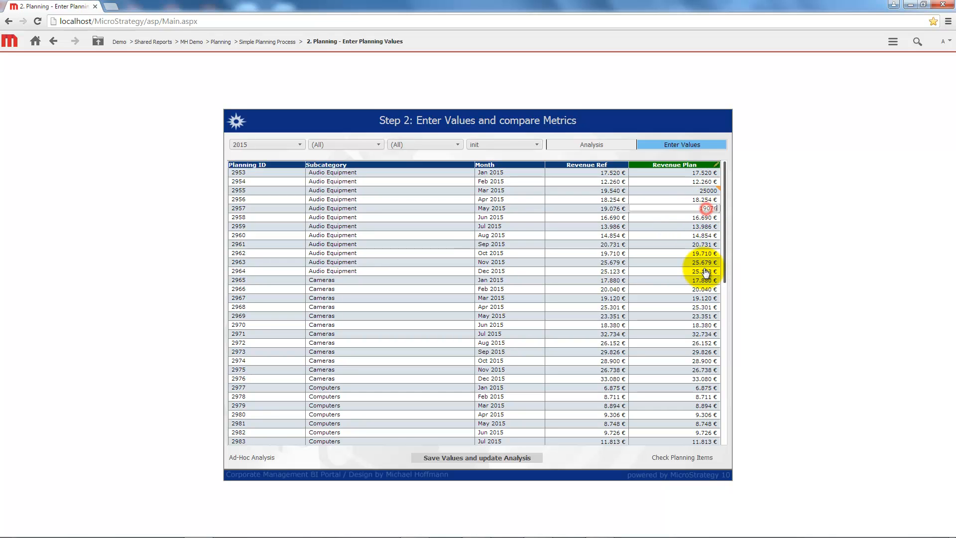
text(30000)
key(Return)
Set the Revenue Plan for Audio Equipment in Sep 2015 to 45000.
click(700, 244)
text(20)
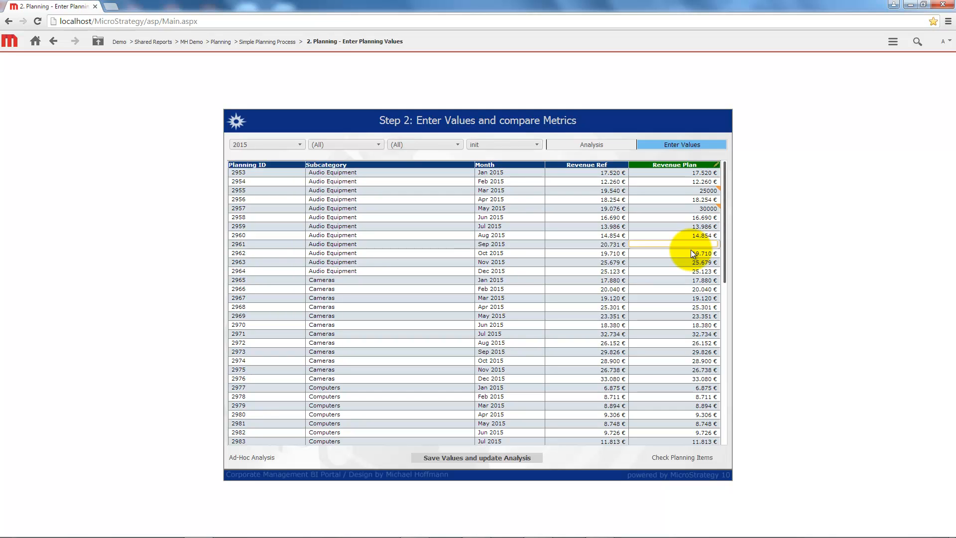
text(45000)
key(Return)
Set the Revenue Plan for Cameras to 20000 for Jan 2015 and 25000 for Mar 2015.
click(687, 281)
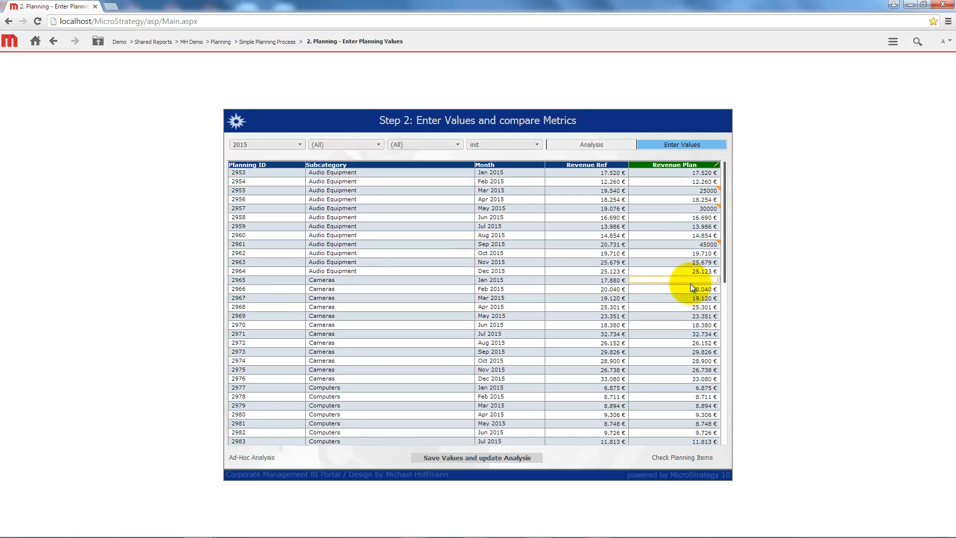
text(20000)
key(Return)
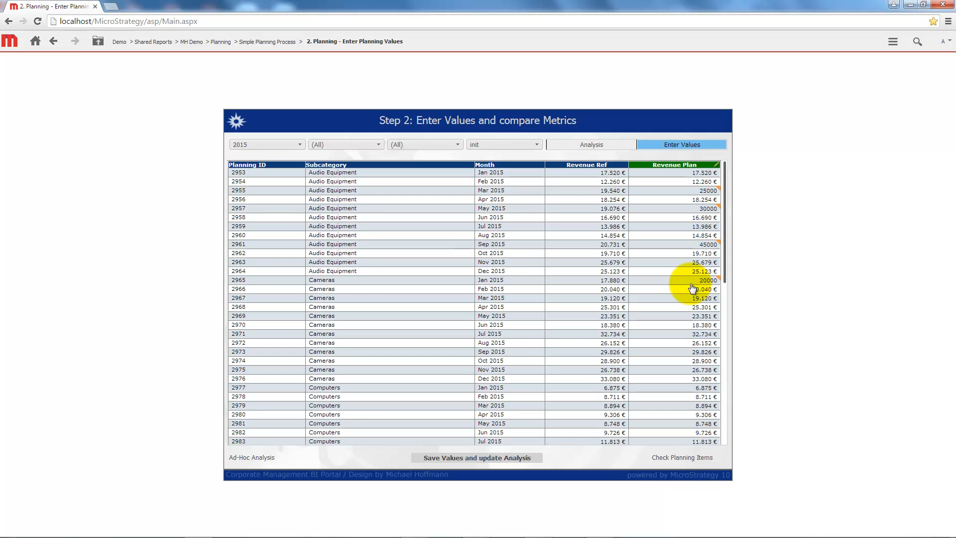
click(693, 300)
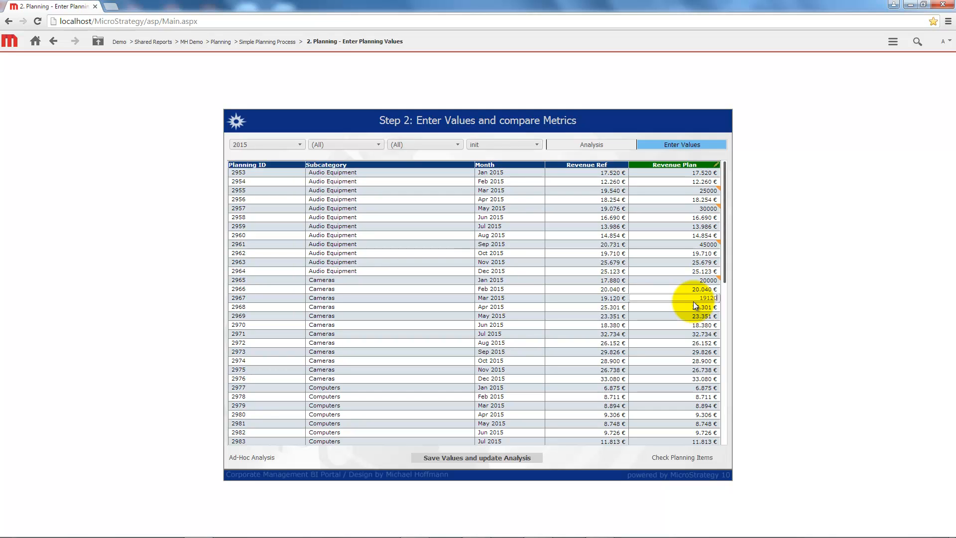
text(25000)
Set the Revenue Plan for Audio Equipment in Jan 2015 to 25000 and save all entered values to the analysis.
click(695, 172)
key(BackSpace)
key(BackSpace)
key(BackSpace)
key(BackSpace)
key(BackSpace)
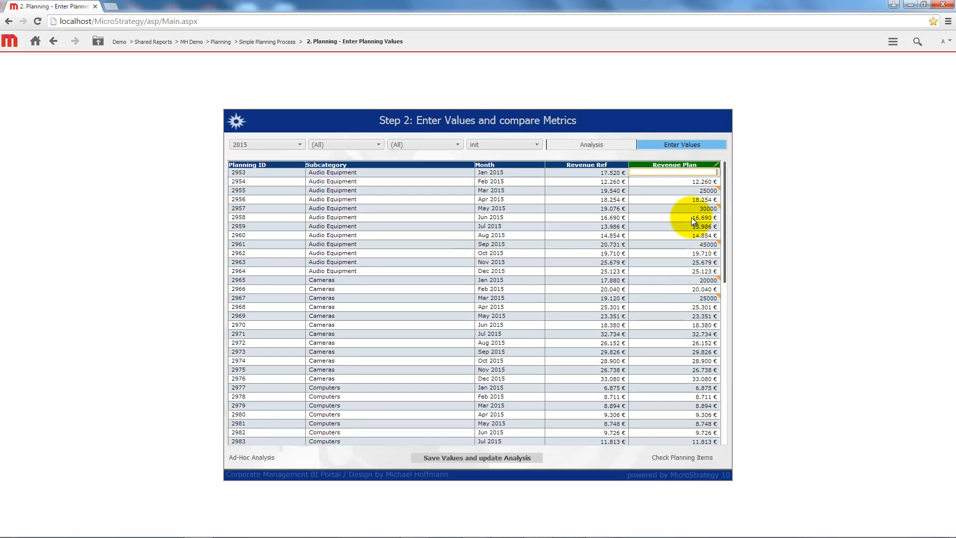
text(250000)
key(Return)
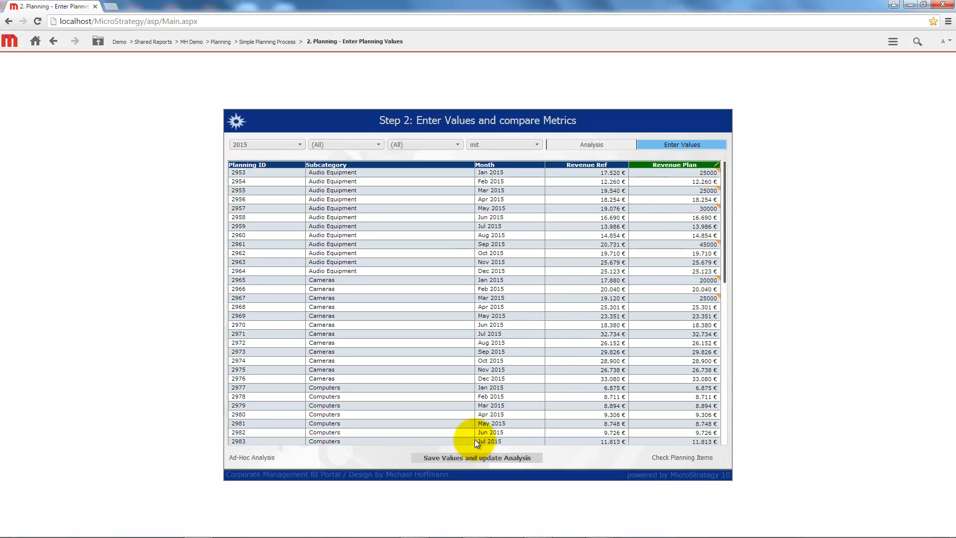
click(460, 462)
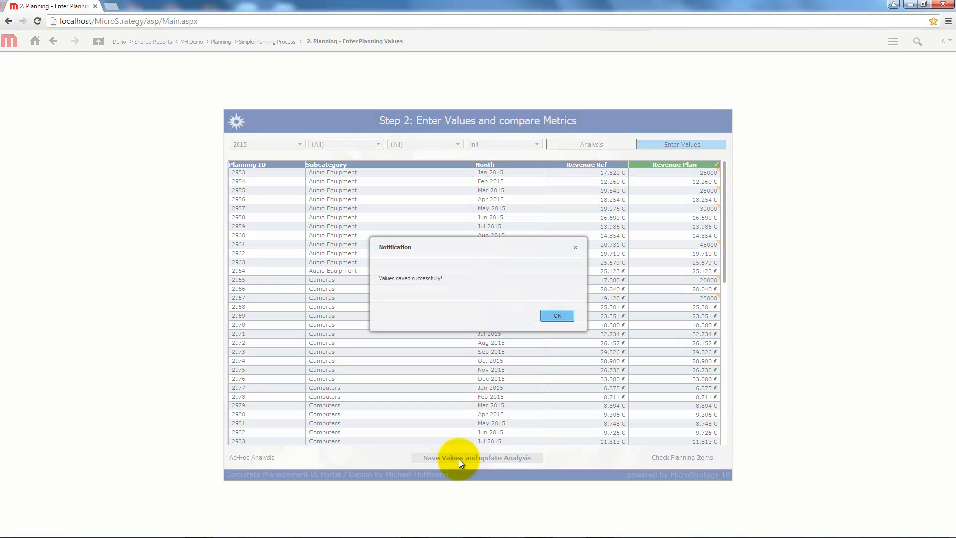
click(557, 317)
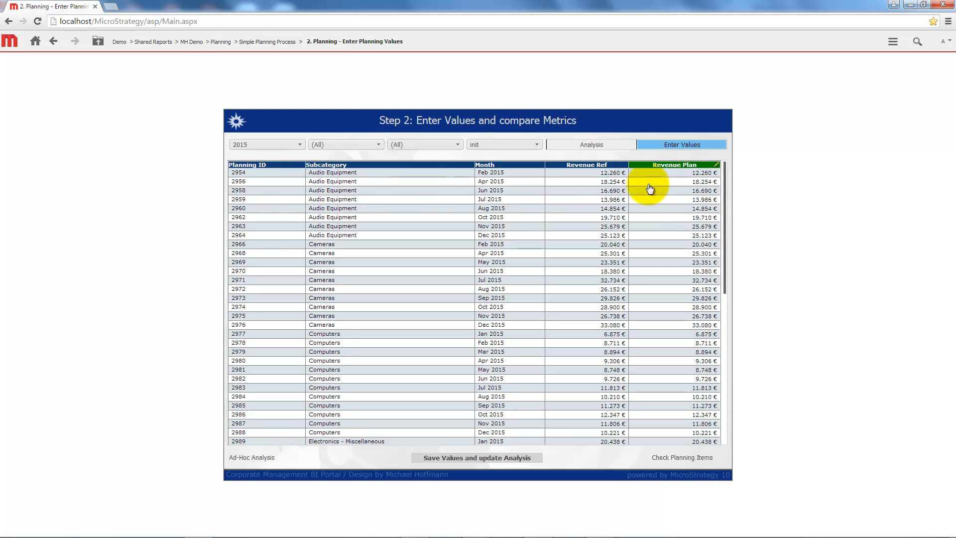
Review the planning items with the status entered and return the status filter to init.
click(479, 146)
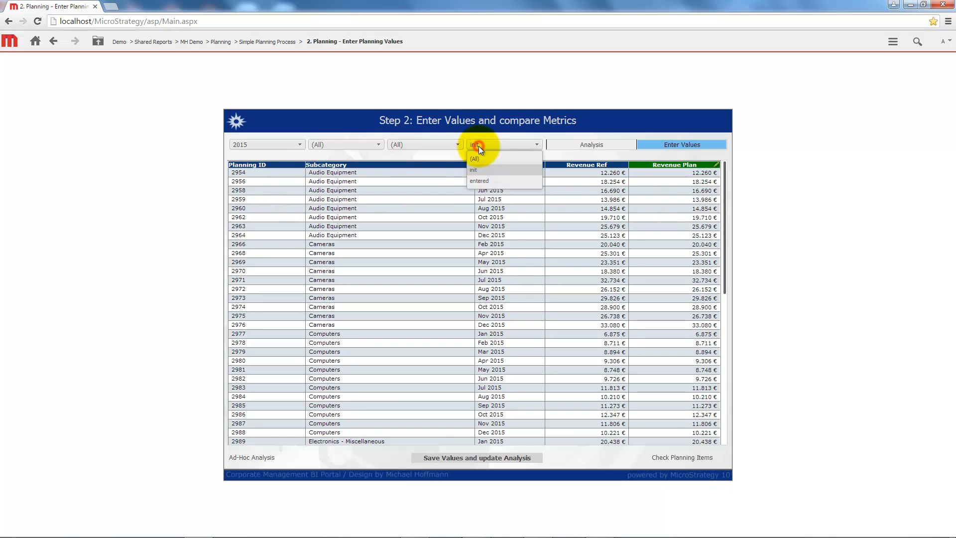
click(480, 181)
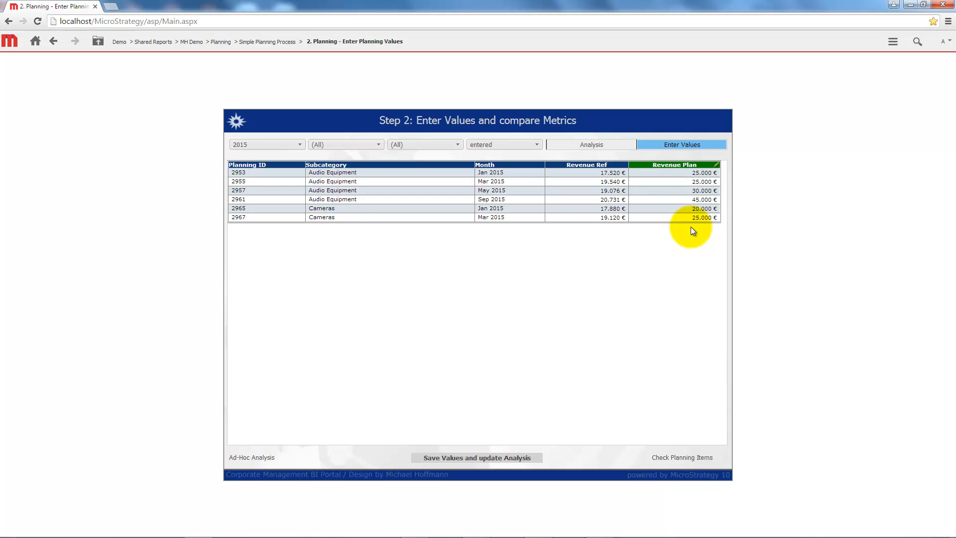
click(514, 144)
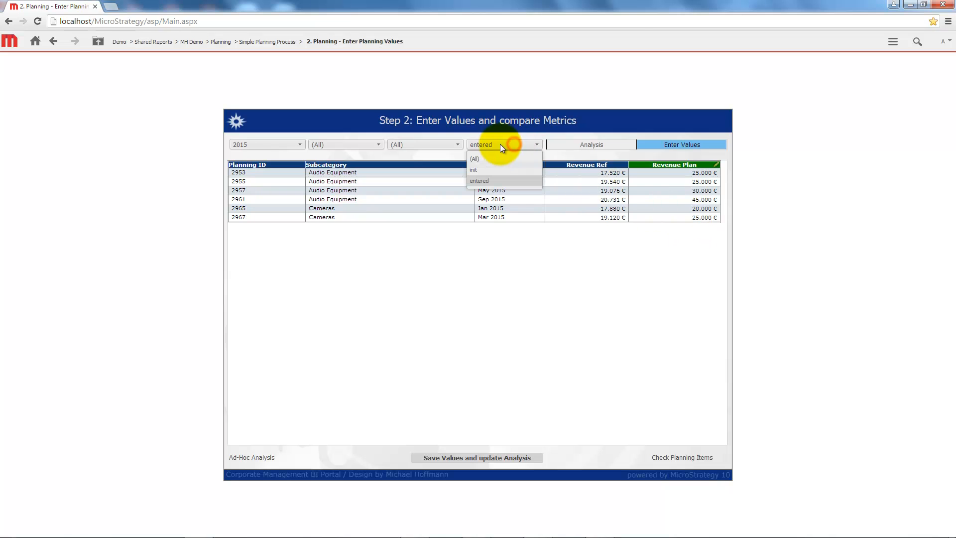
click(490, 170)
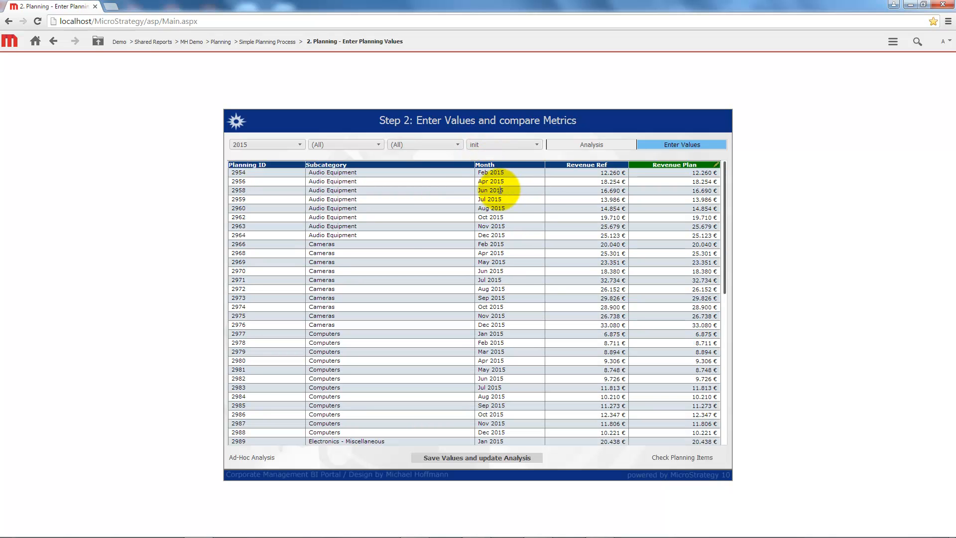
Set the Revenue Plan for Audio Equipment in Oct 2015 to 100000 and save the values.
click(694, 217)
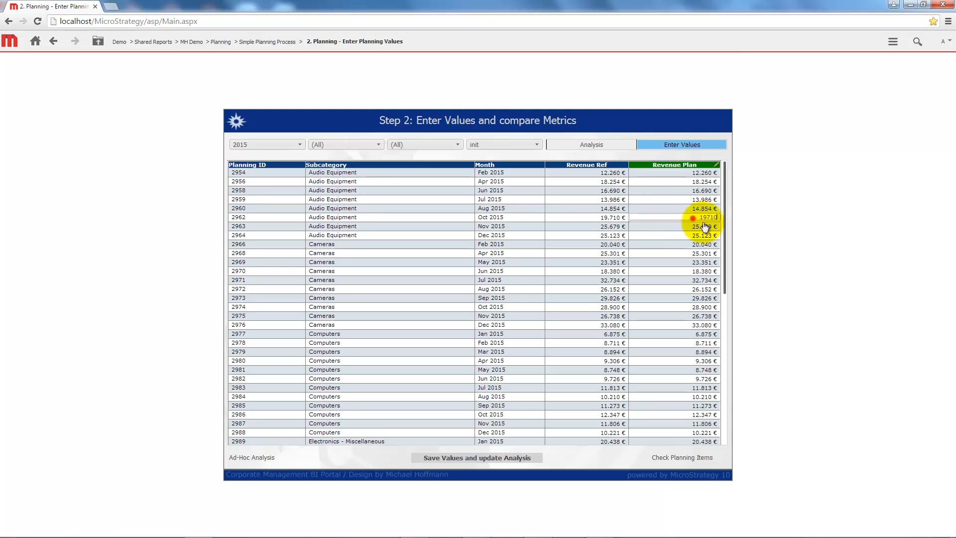
key(BackSpace)
key(BackSpace)
key(BackSpace)
key(BackSpace)
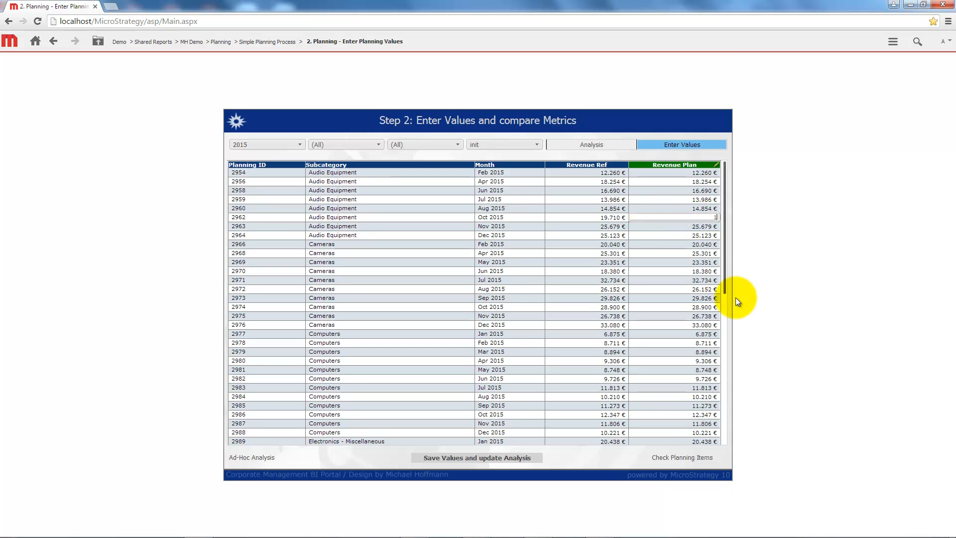
text(100000)
key(Return)
click(471, 457)
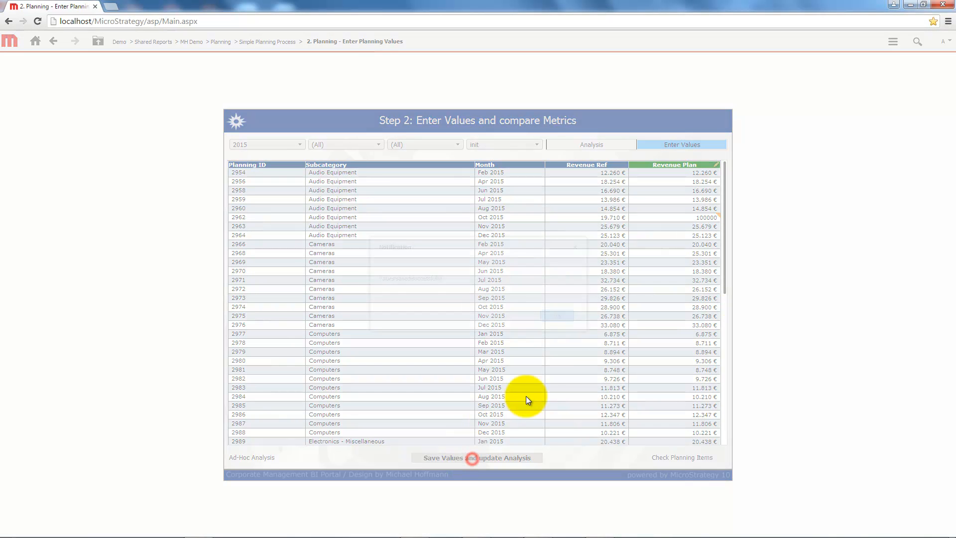
click(556, 316)
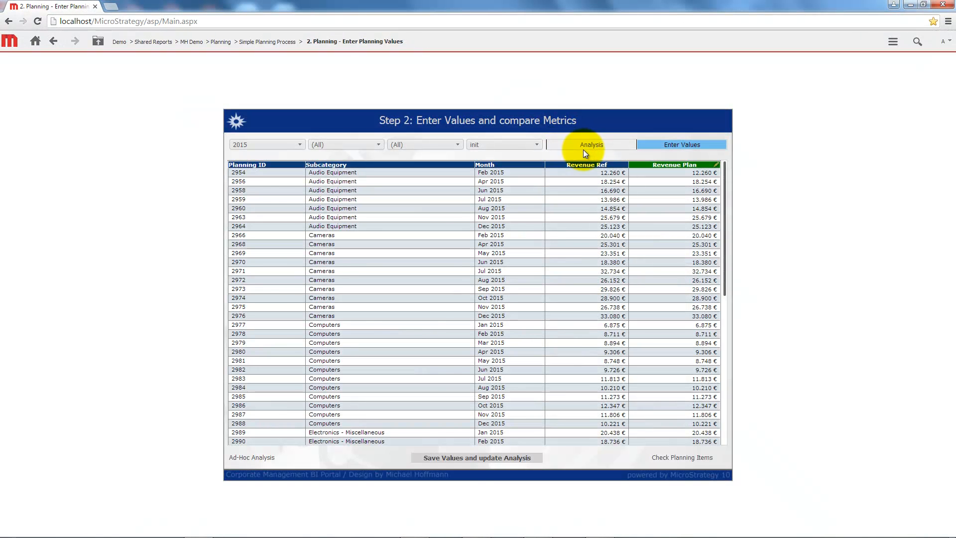
Filter the planning items to the status entered and examine the Revenue Plan against Revenue Ref in the analysis chart.
click(492, 145)
click(485, 181)
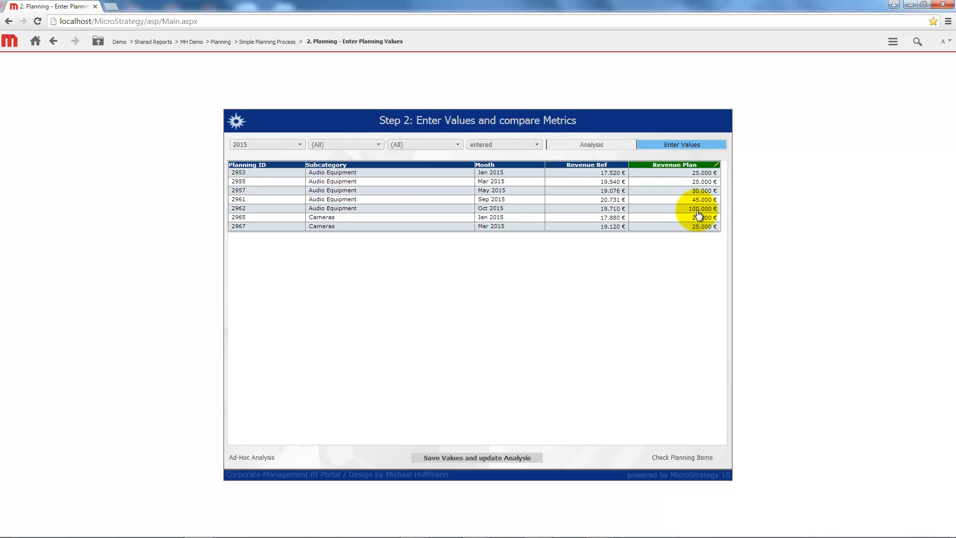
click(584, 147)
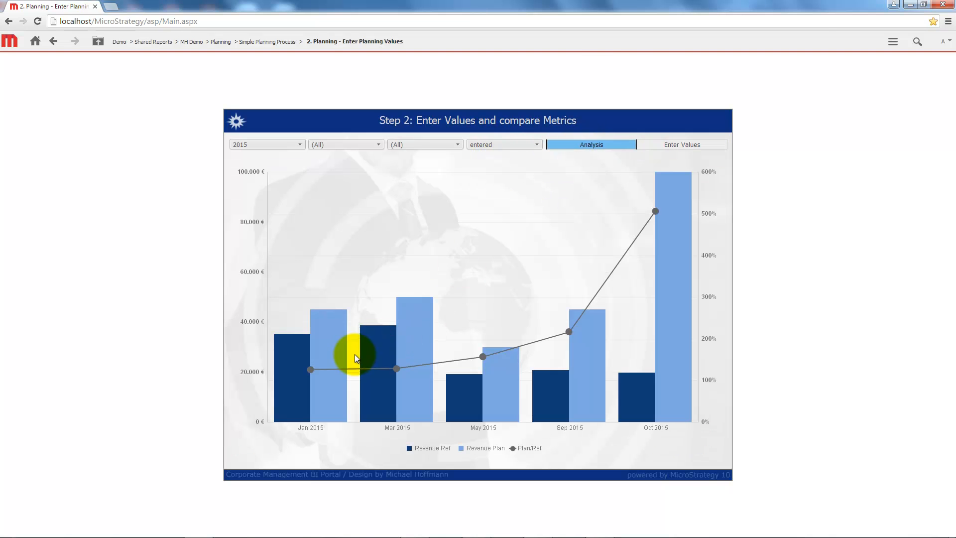
mouse_move(683, 192)
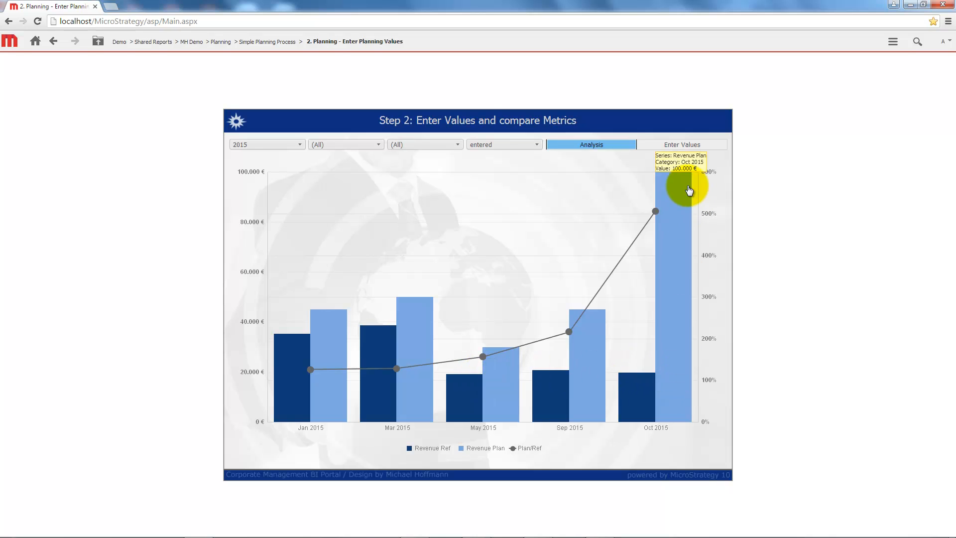
mouse_move(398, 397)
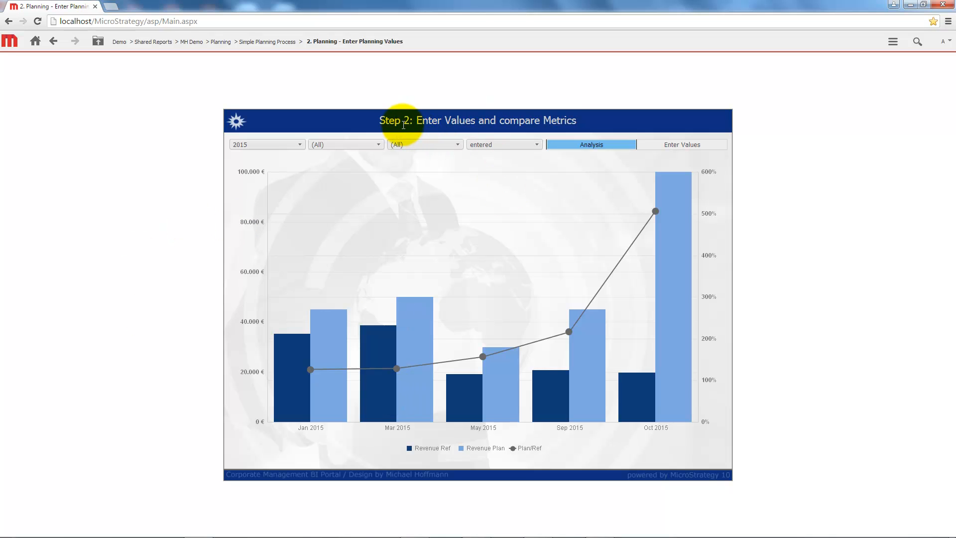
Compare the init and entered planning items in the analysis chart, and display the entered items in the value entry table.
click(520, 145)
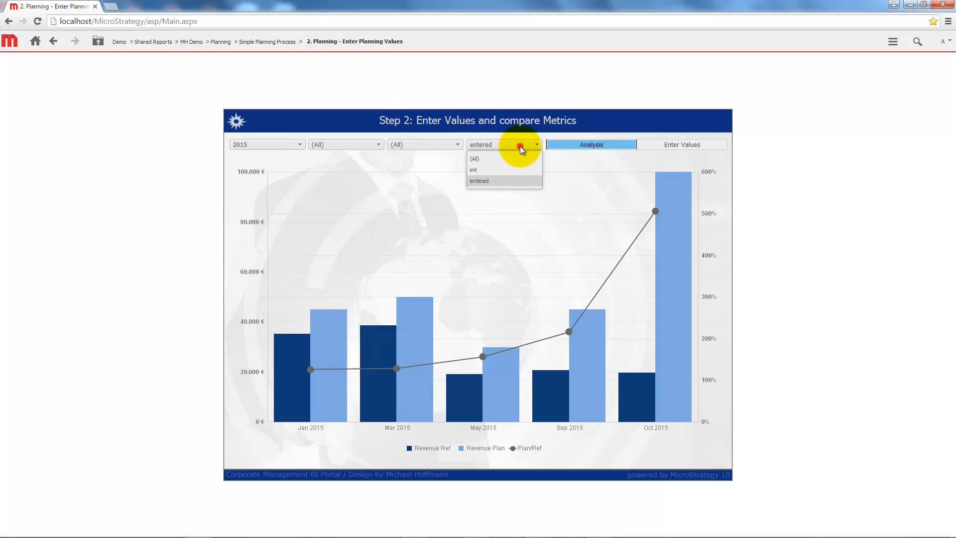
click(501, 170)
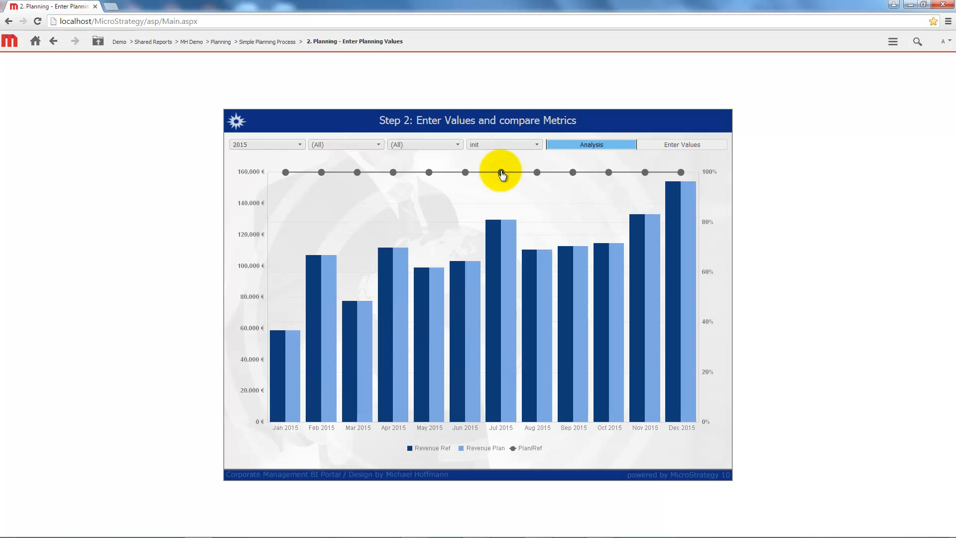
click(488, 148)
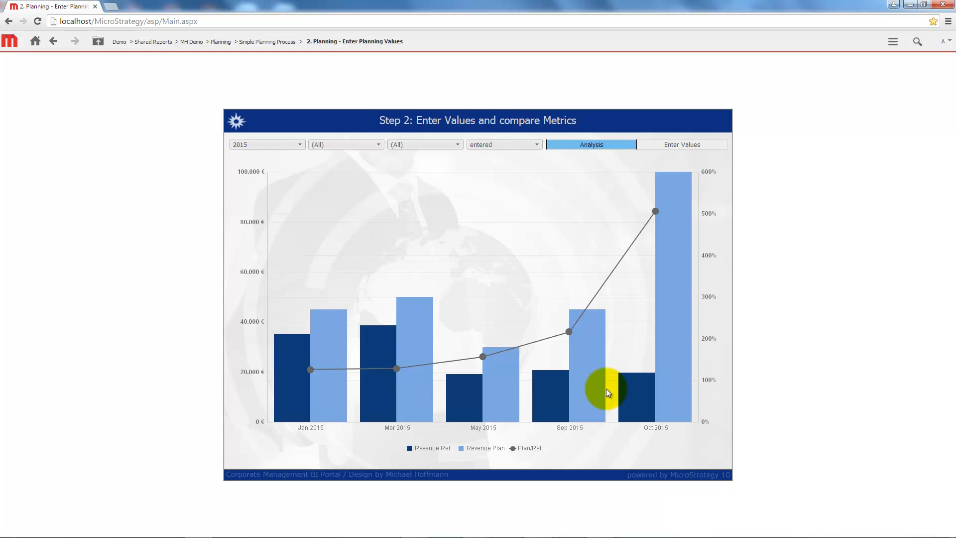
click(659, 147)
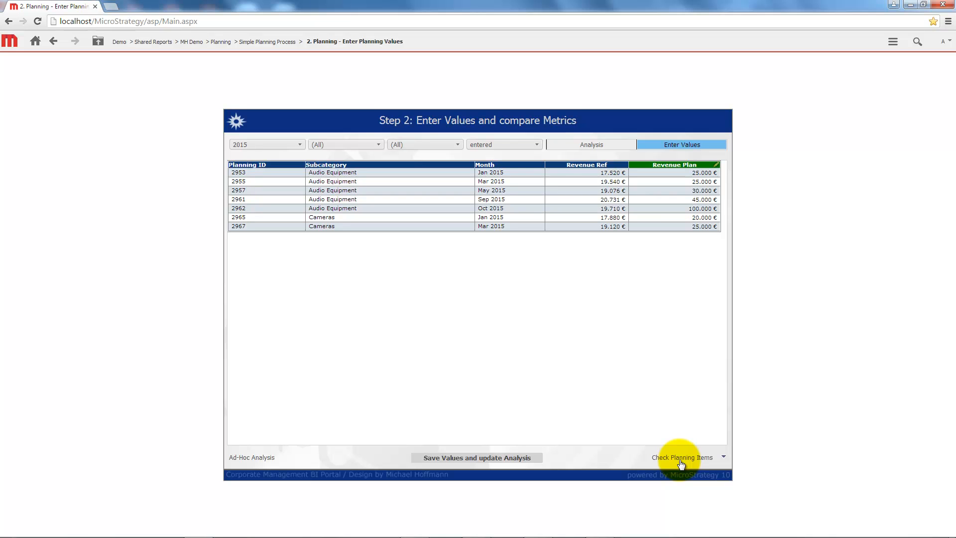
Open the Ad-Hoc Analysis, examine the entered and init rows in Overview and the no risk row in Risks, and close it.
click(255, 458)
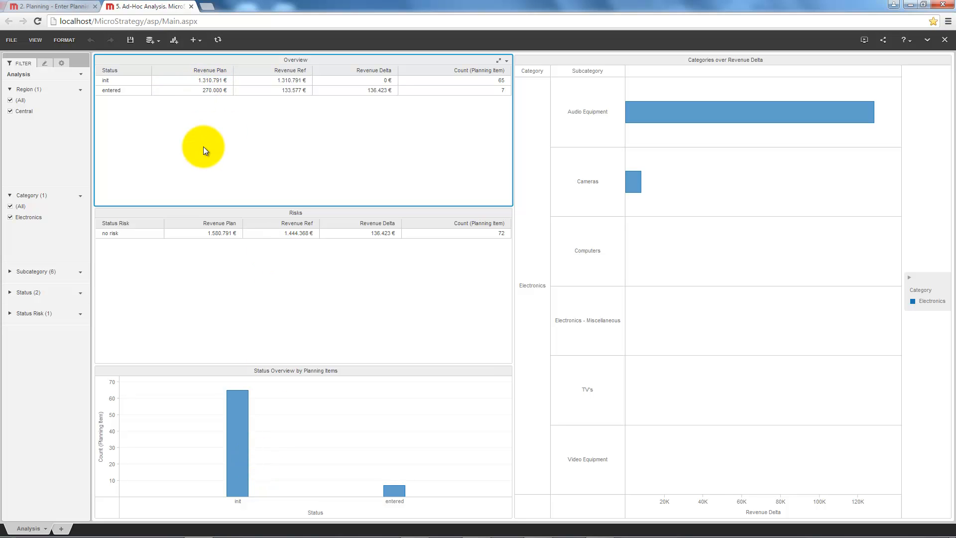
click(112, 93)
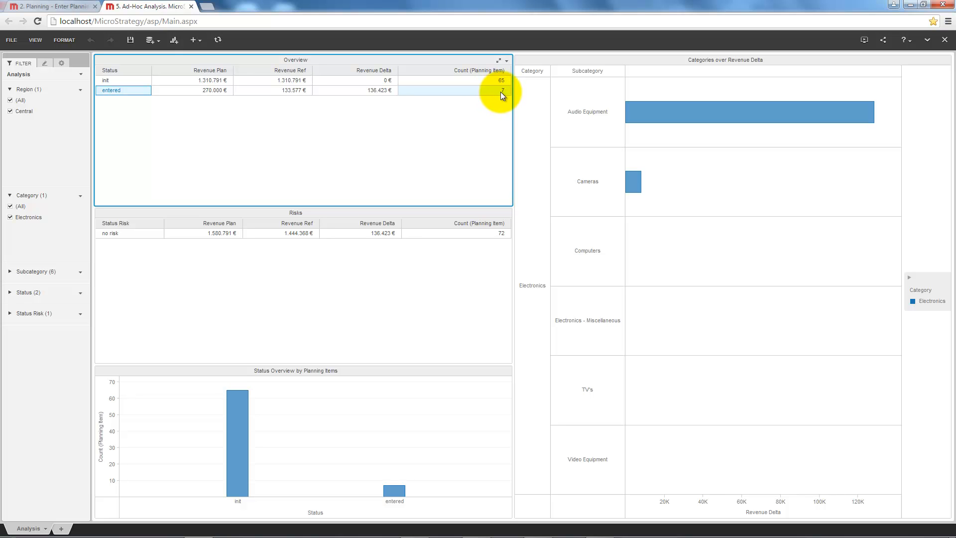
click(120, 78)
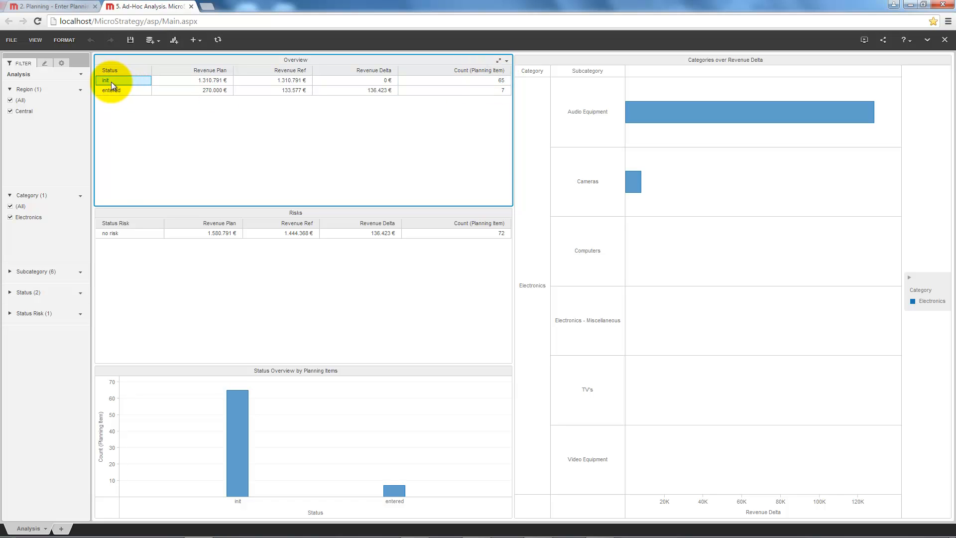
click(112, 235)
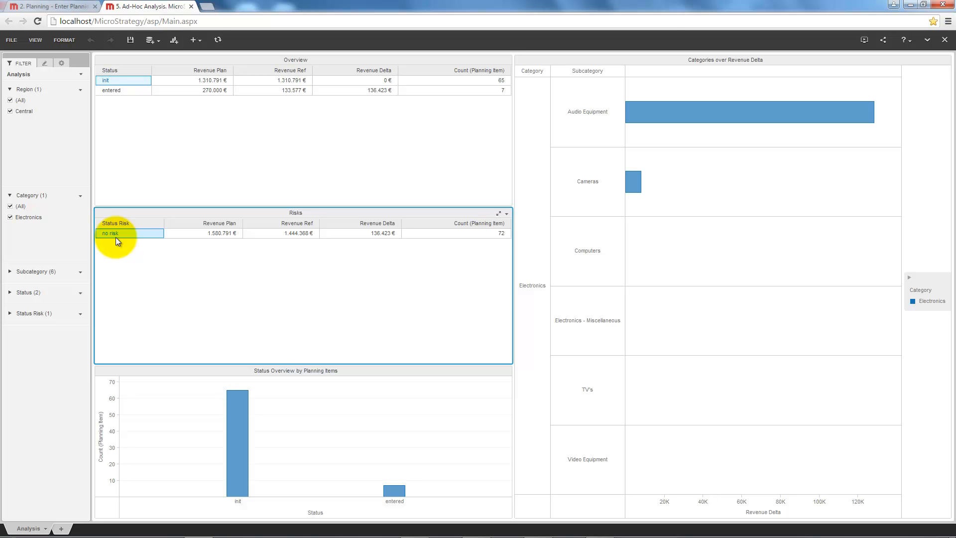
click(192, 7)
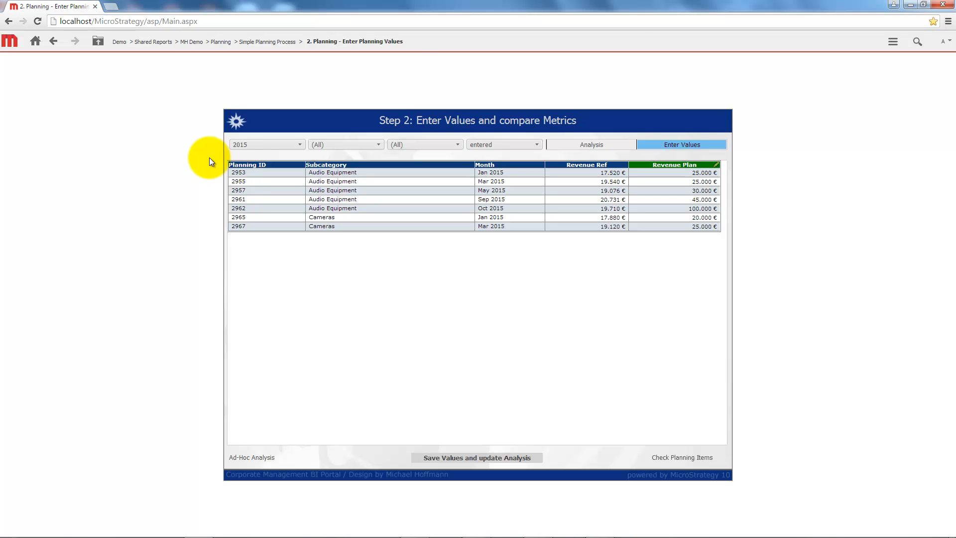
Open the planning item check and filter the list to category Electronics and subcategory Audio Equipment.
click(680, 462)
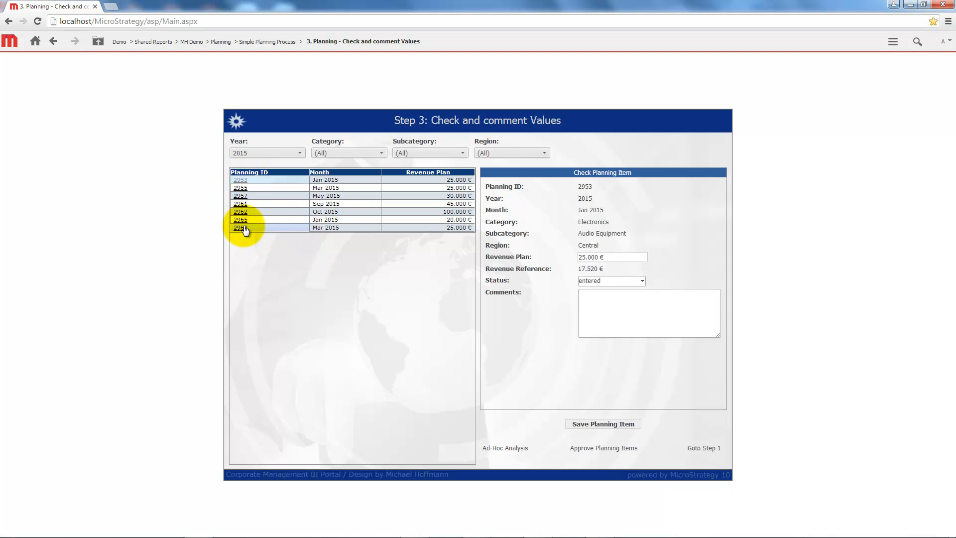
click(342, 154)
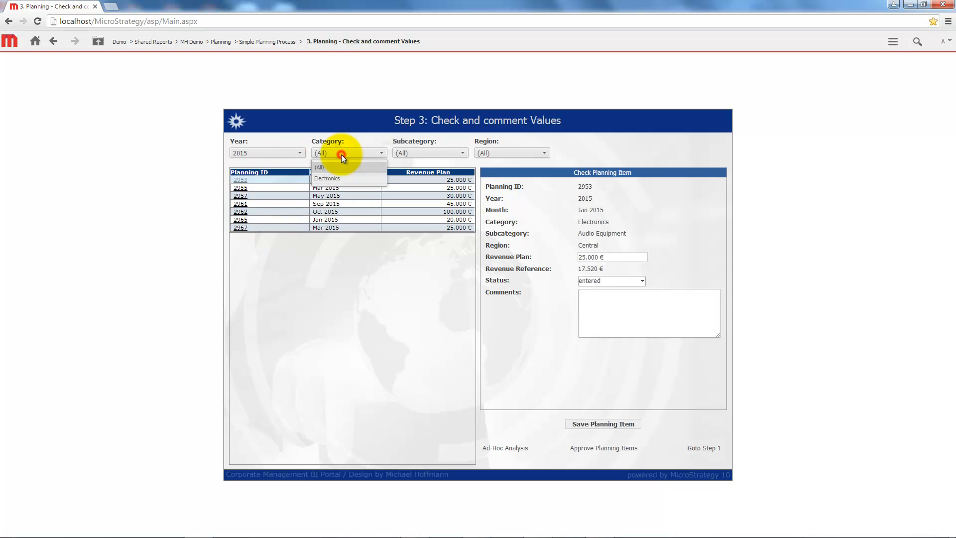
click(331, 180)
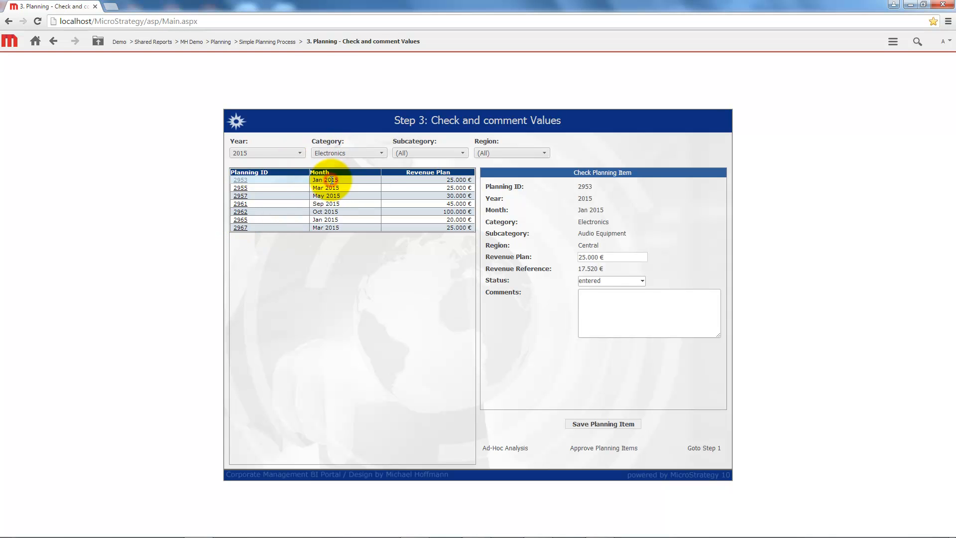
click(423, 153)
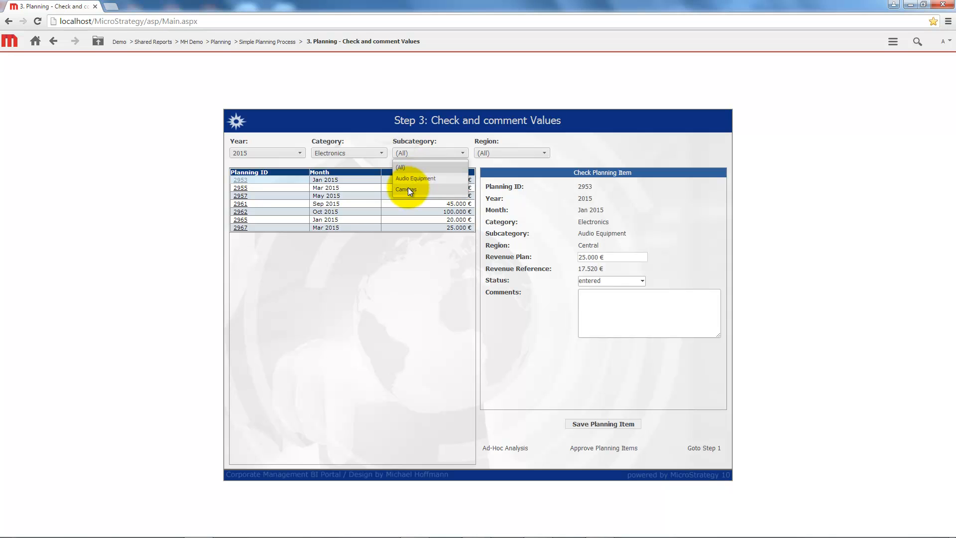
click(408, 188)
click(412, 155)
click(408, 176)
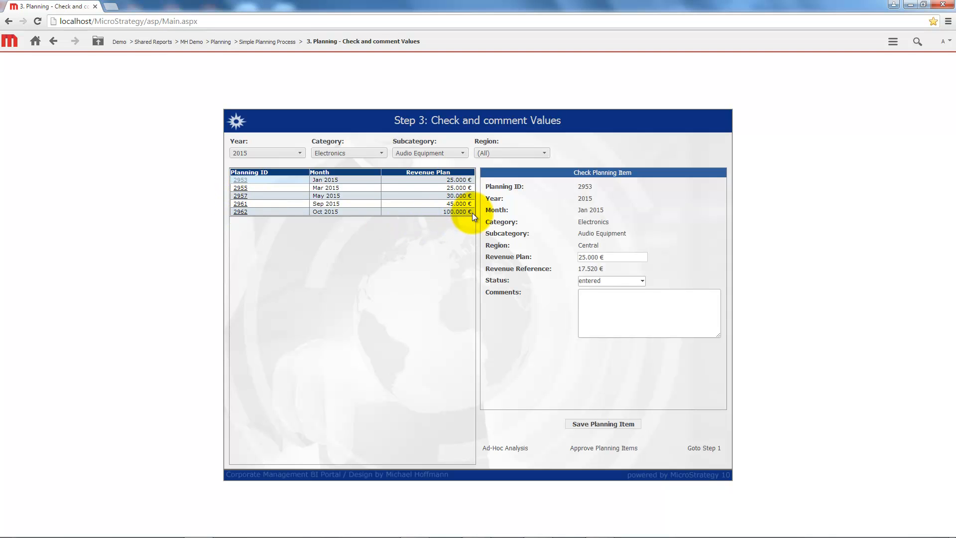
Select the Oct 2015 planning item and set its Revenue Plan to 120000.
click(241, 212)
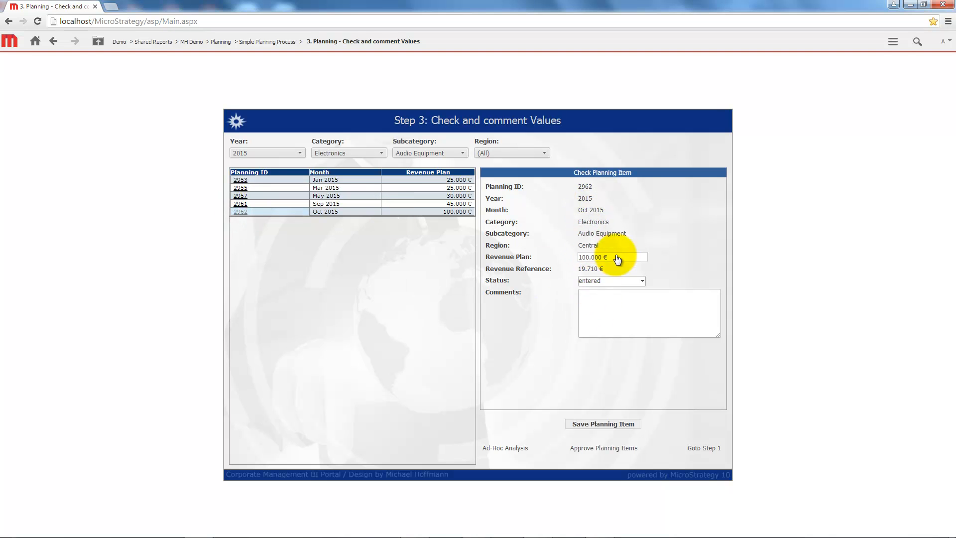
click(619, 257)
key(BackSpace)
key(BackSpace)
key(BackSpace)
key(BackSpace)
key(BackSpace)
text(120000)
click(690, 271)
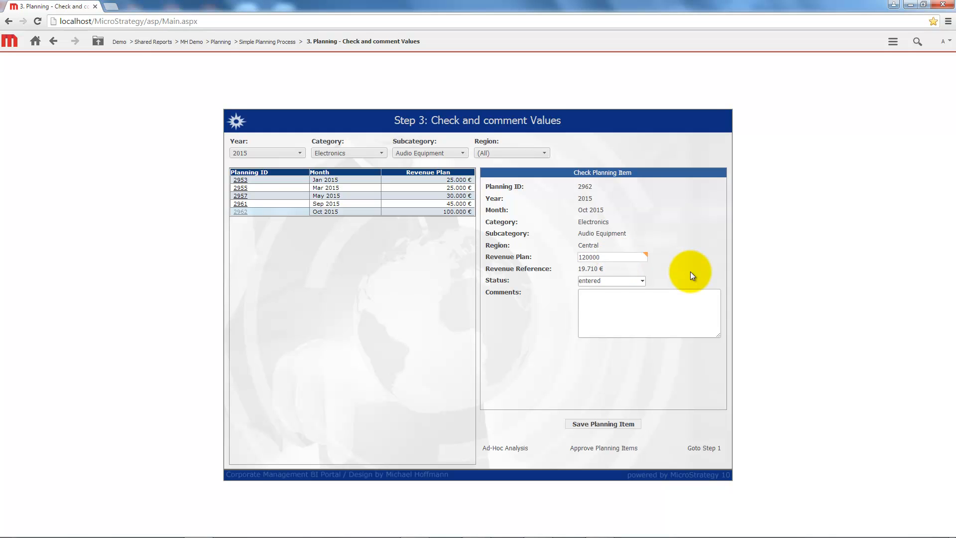
Set the Oct 2015 item's status to checked, add the comment "good!!!" and save the planning item.
click(633, 281)
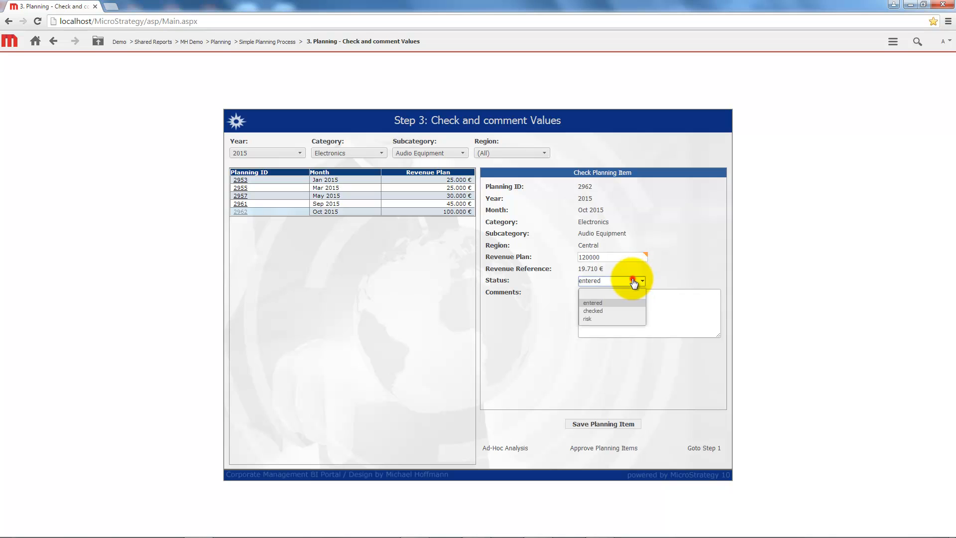
click(591, 310)
click(590, 308)
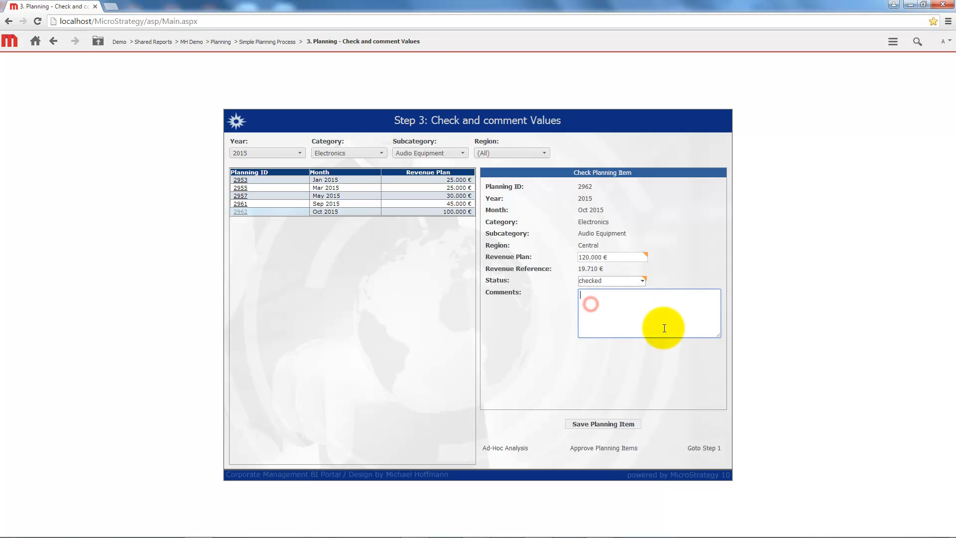
text(good!!!)
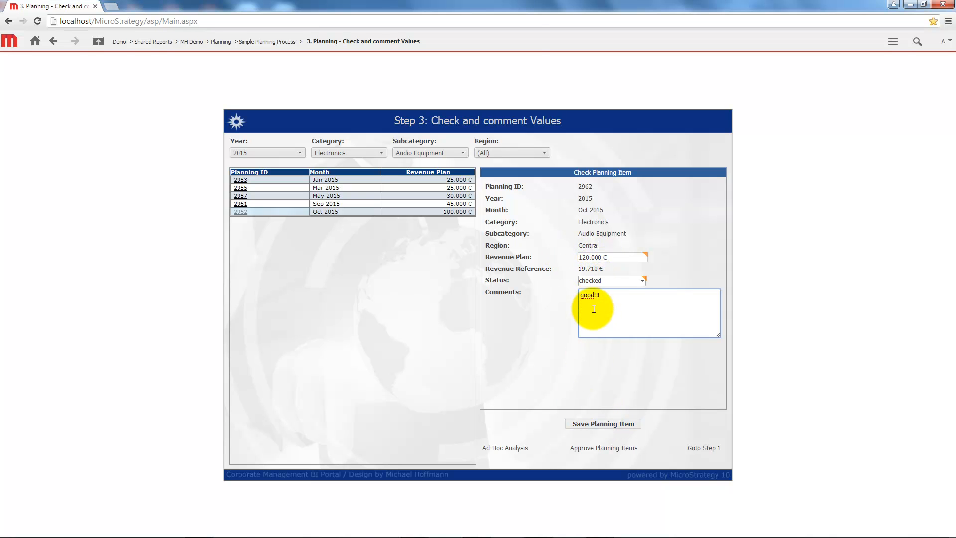
click(601, 421)
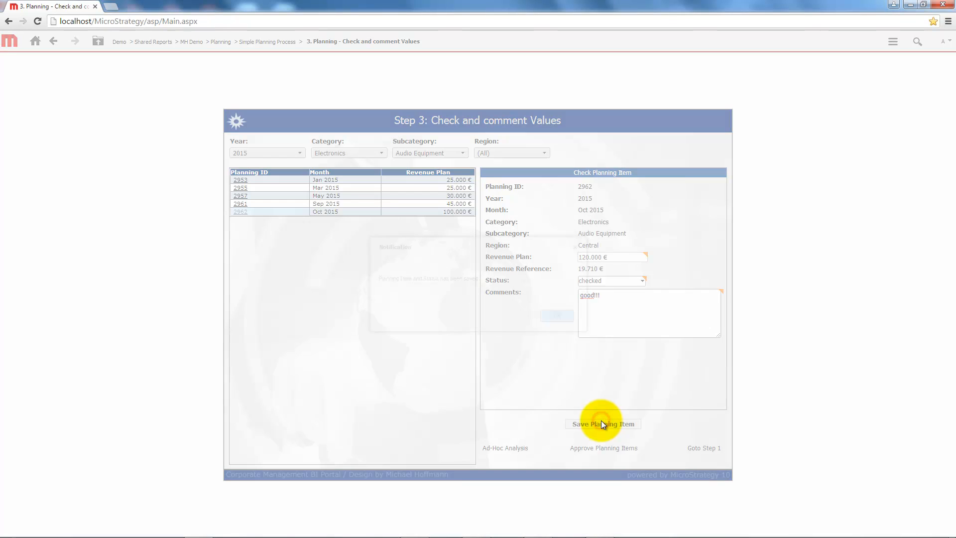
click(551, 319)
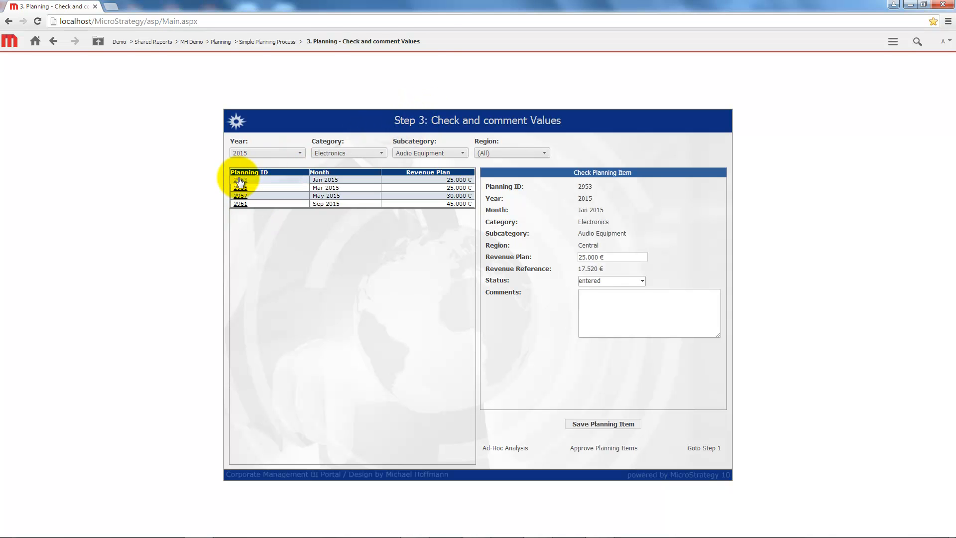
Set the status of the Jan 2015 Audio Equipment item to checked and save it.
click(600, 282)
click(589, 311)
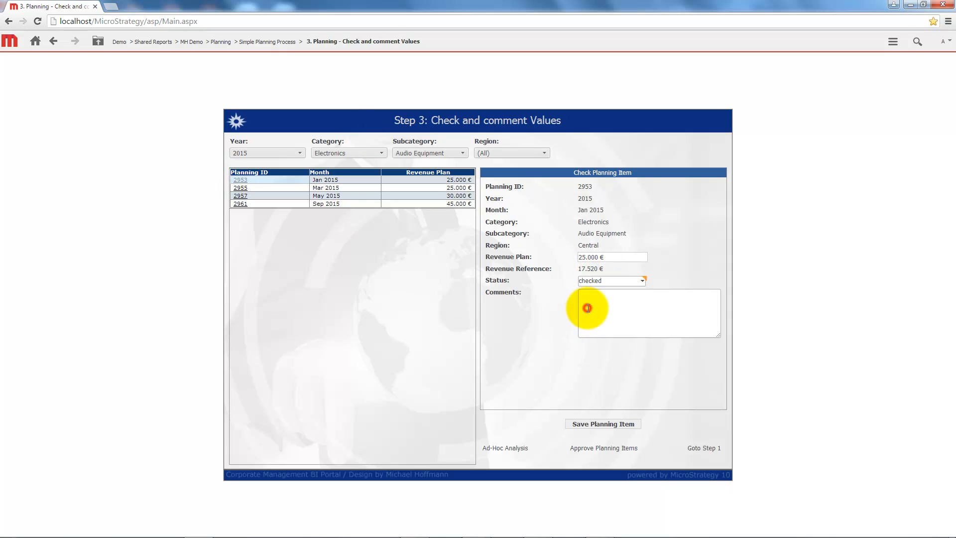
click(610, 425)
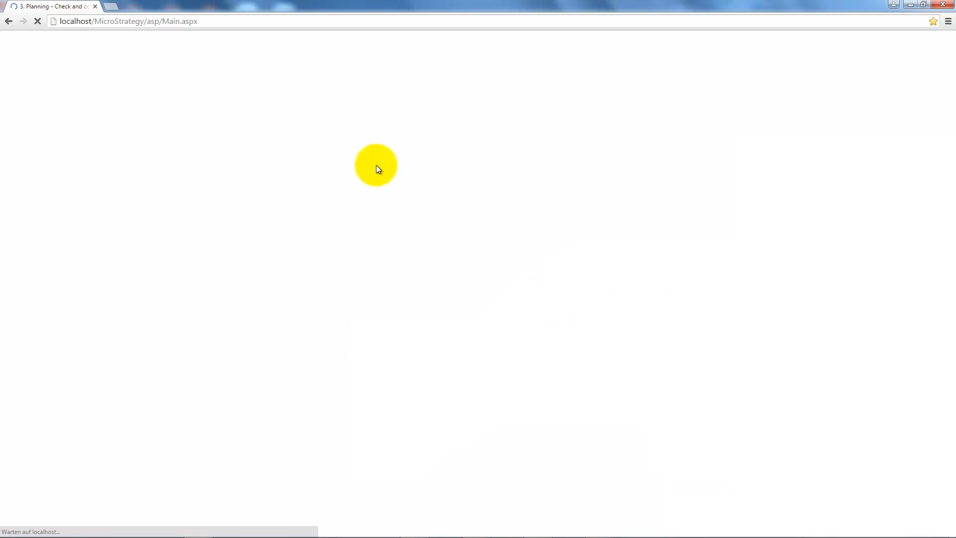
Set the status of the Mar 2015 Audio Equipment item to checked and save it.
click(594, 279)
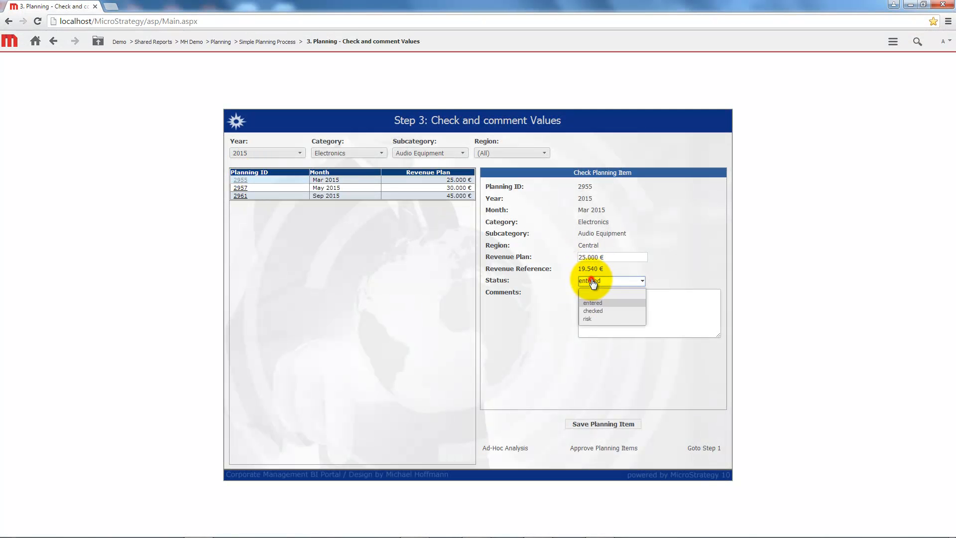
click(593, 310)
click(603, 424)
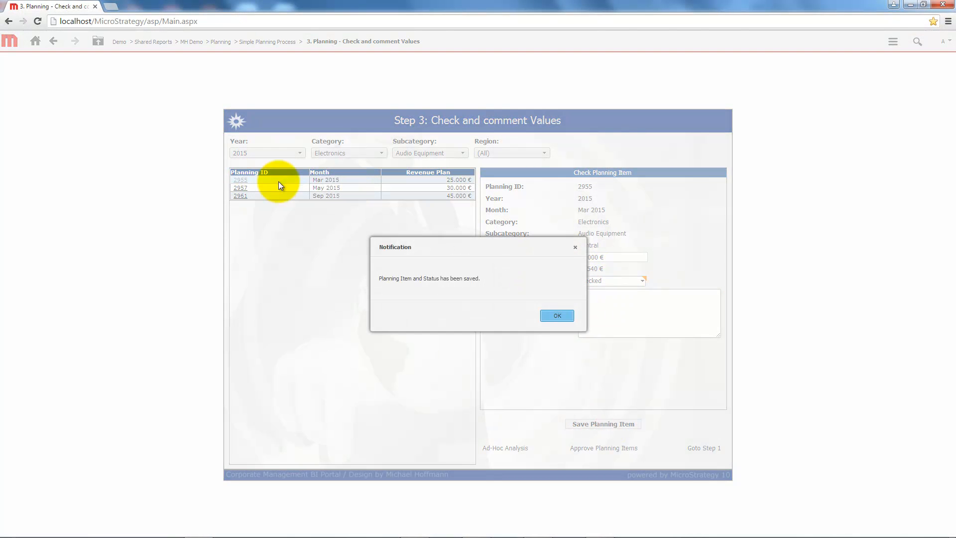
click(556, 316)
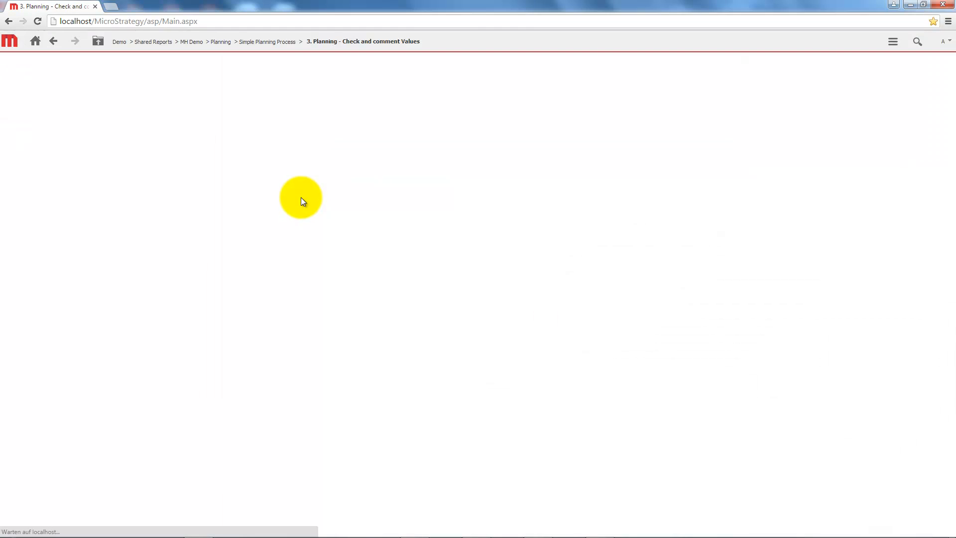
Set the status of the May 2015 Audio Equipment item to checked and save it.
click(583, 282)
click(590, 309)
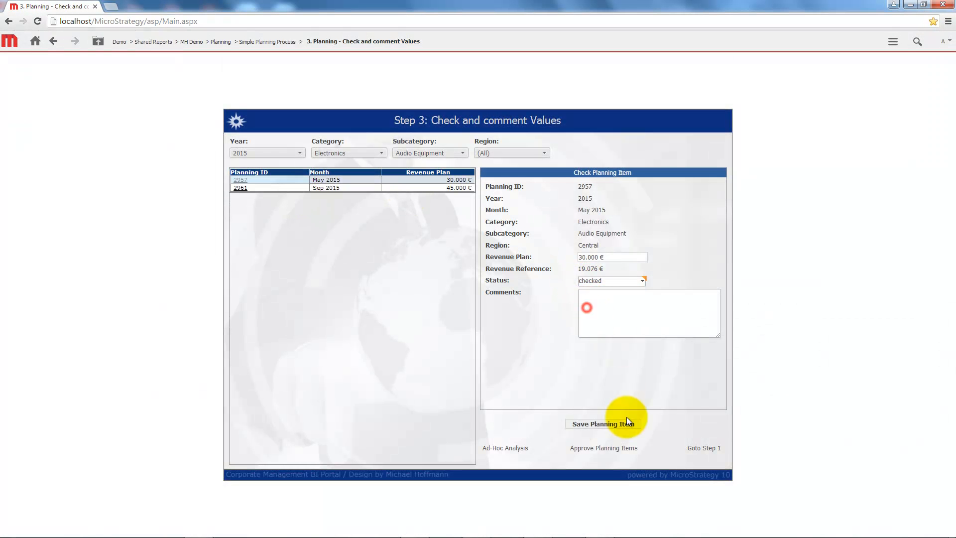
click(616, 424)
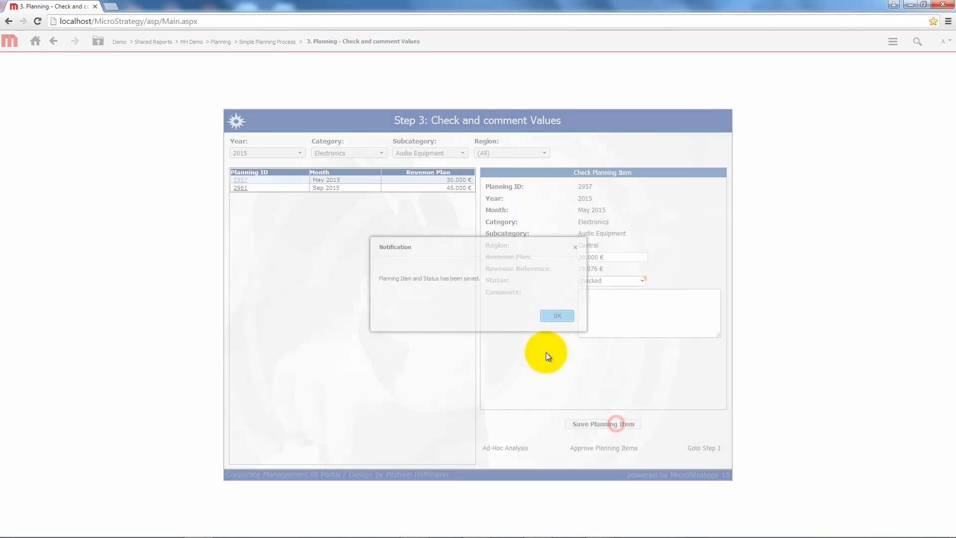
click(550, 315)
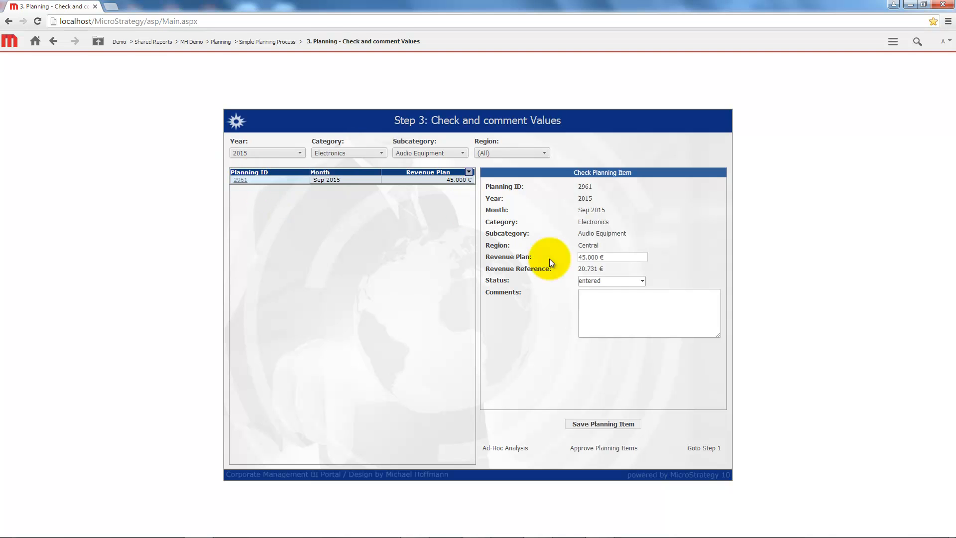
Set the Sep 2015 item's status to risk and its risk status to high risk, with the risk comment "attention!!!".
click(593, 282)
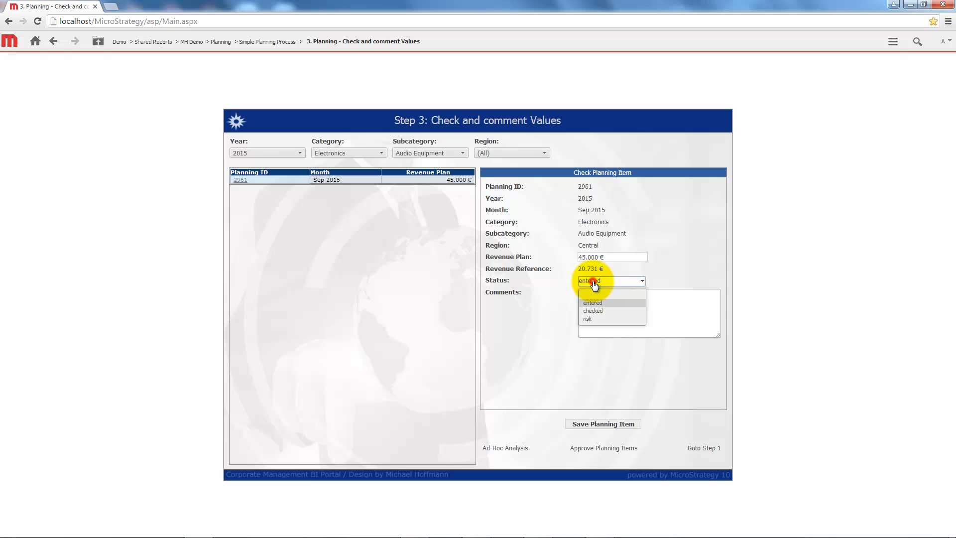
click(589, 319)
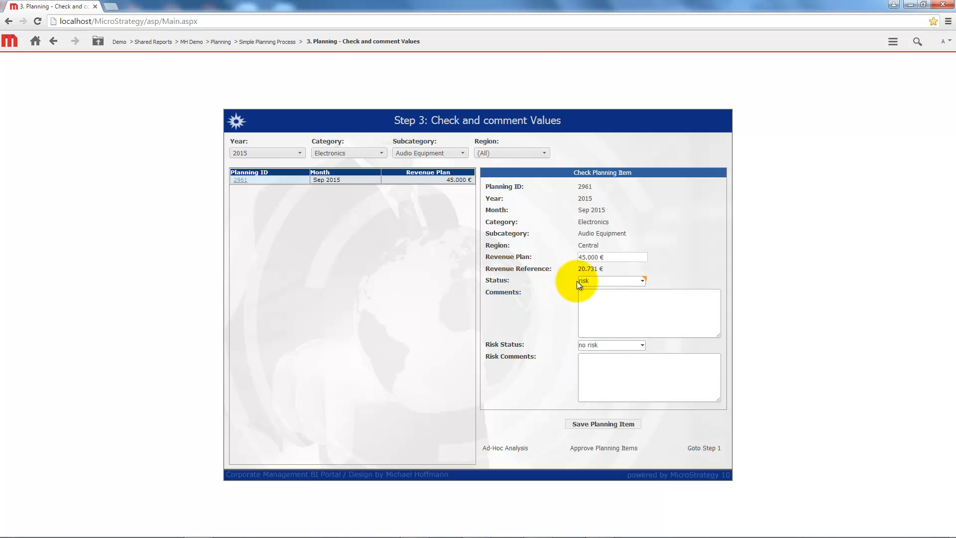
click(594, 345)
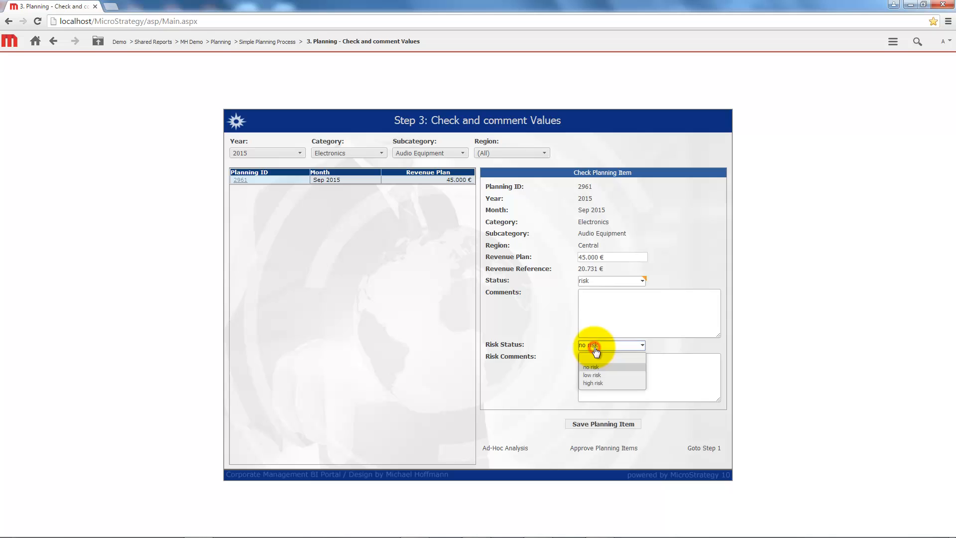
click(590, 383)
click(600, 381)
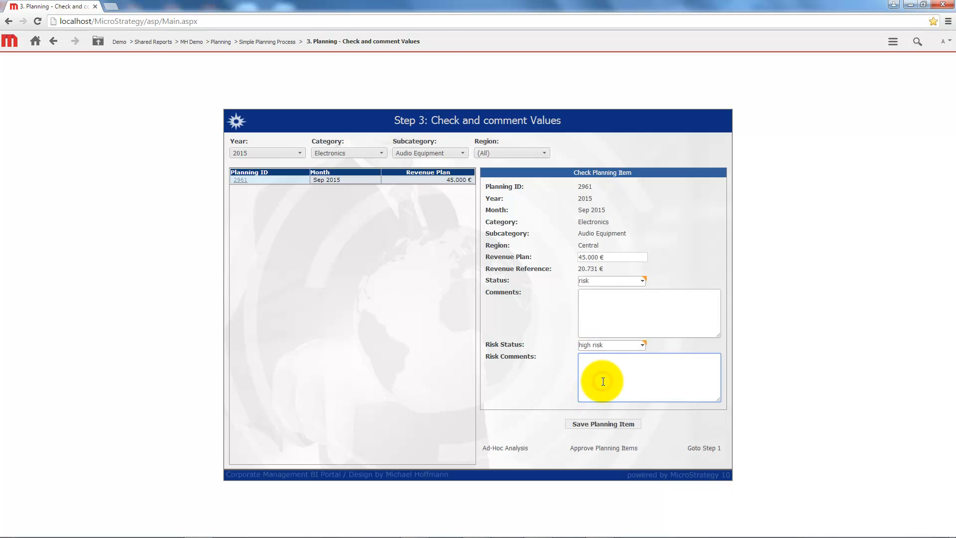
text(attention!!!)
Add the comment "need to check" to the Sep 2015 item and save the planning item.
click(607, 313)
text(need )
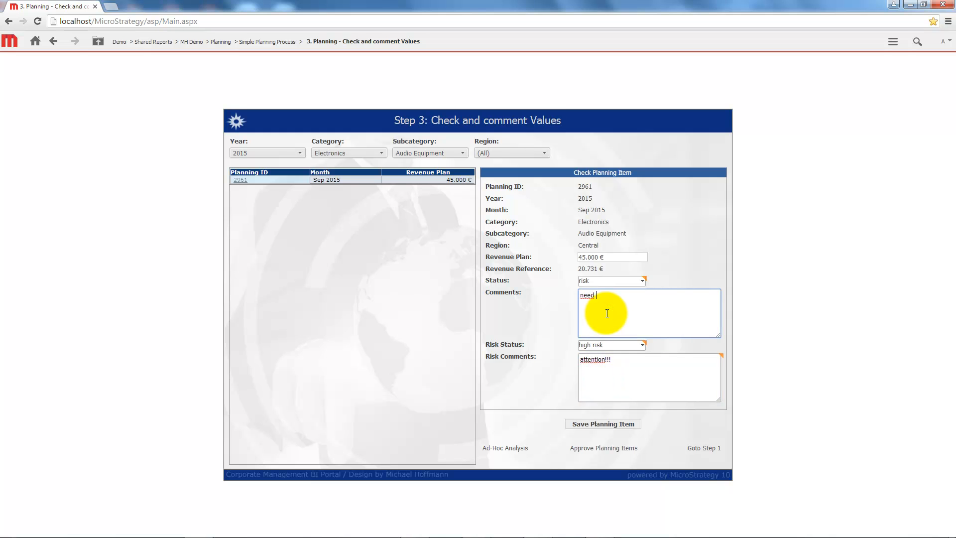
text(to check)
click(598, 425)
click(556, 316)
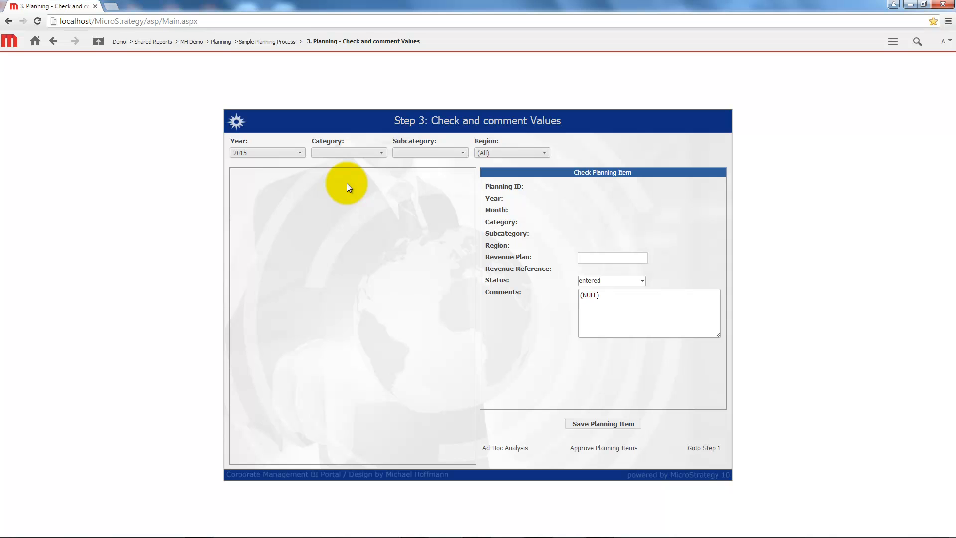
Open the Ad-Hoc Analysis, examine the init, checked and risk statuses and the high risk entry, and close the analysis.
click(504, 448)
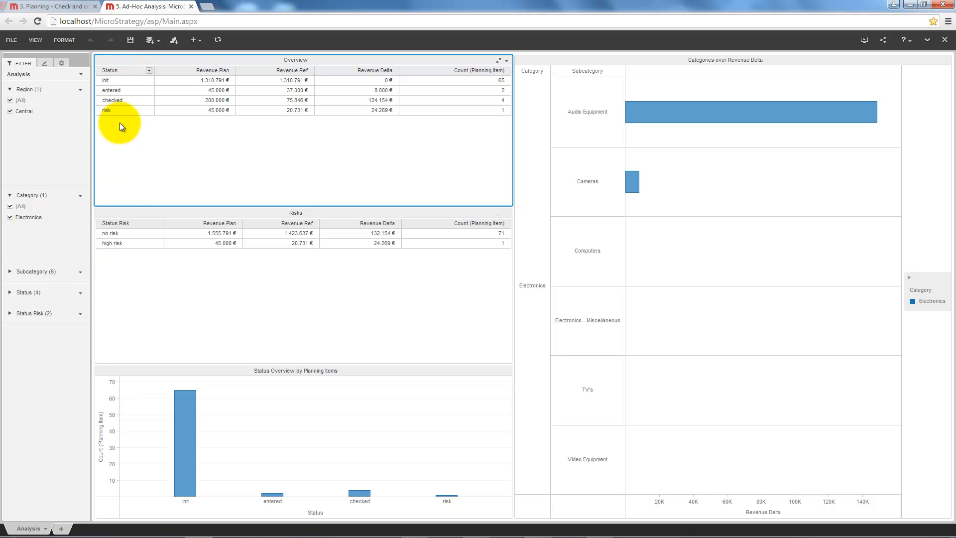
click(107, 79)
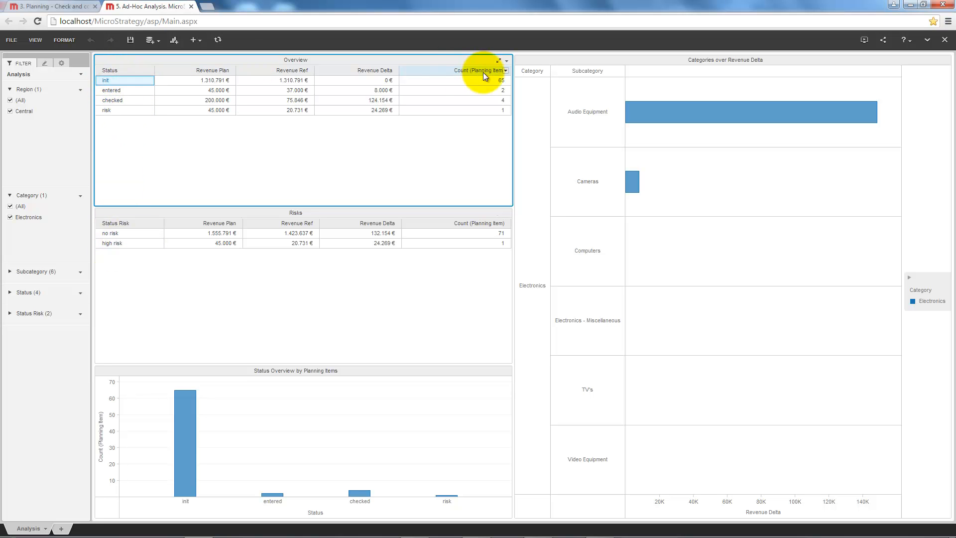
click(116, 99)
click(112, 109)
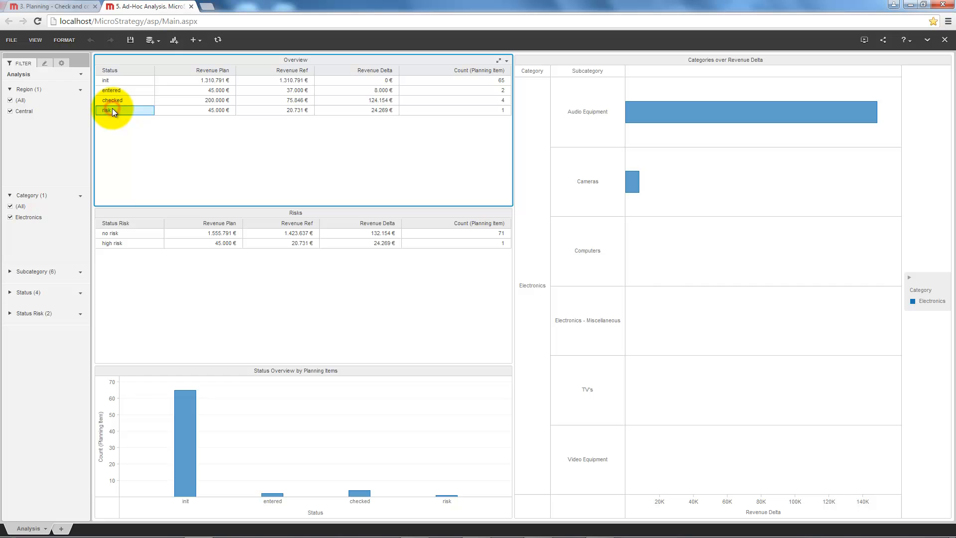
click(108, 244)
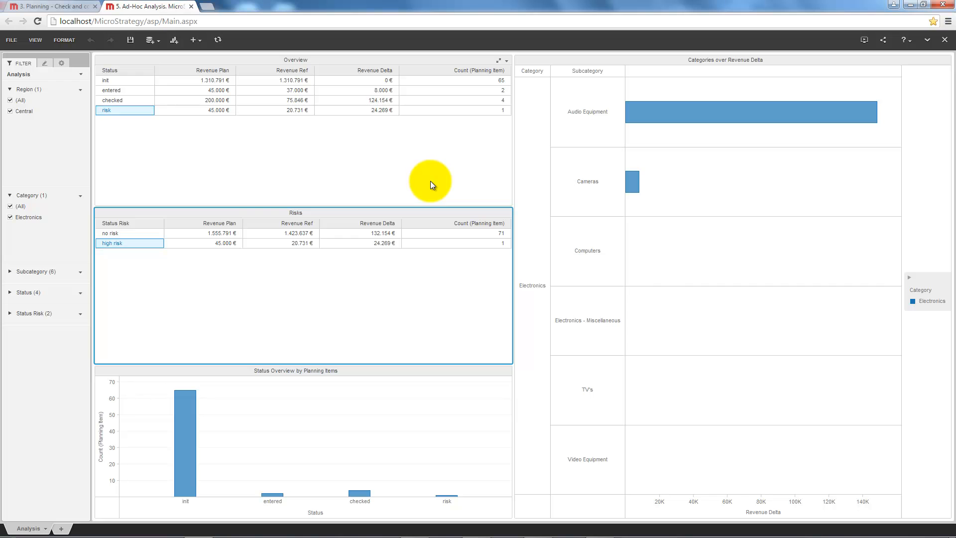
click(191, 6)
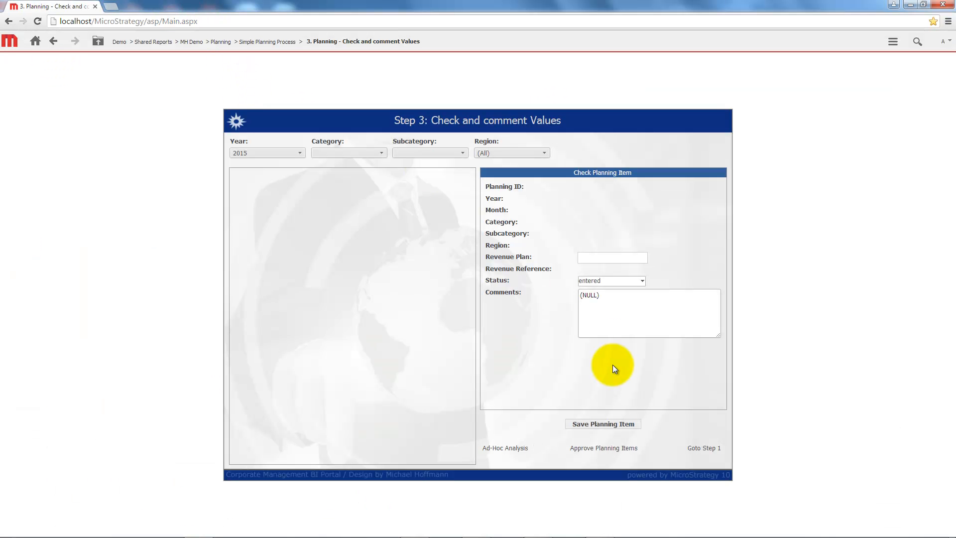
Go to the approval of planning items and filter the 2015 list to category Electronics and subcategory Audio Equipment.
click(584, 449)
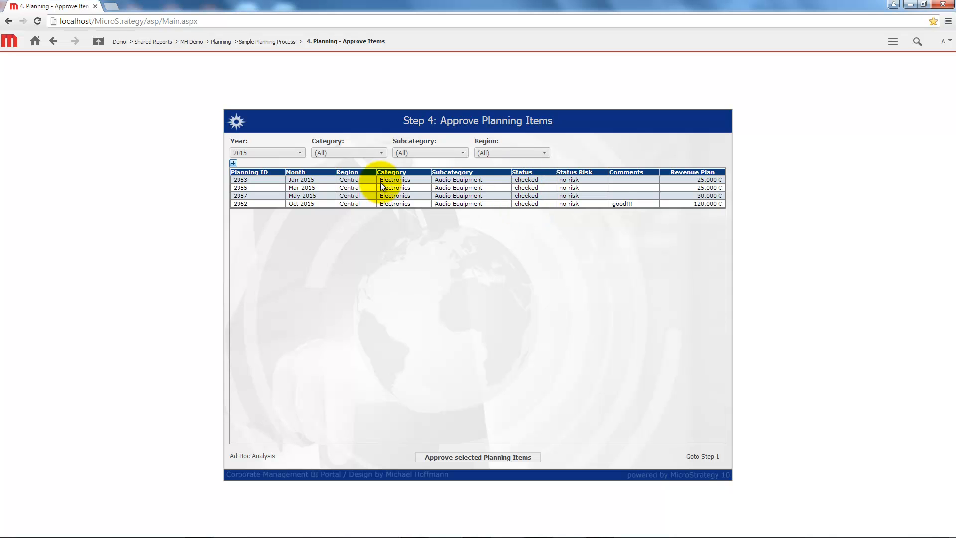
click(346, 150)
click(339, 158)
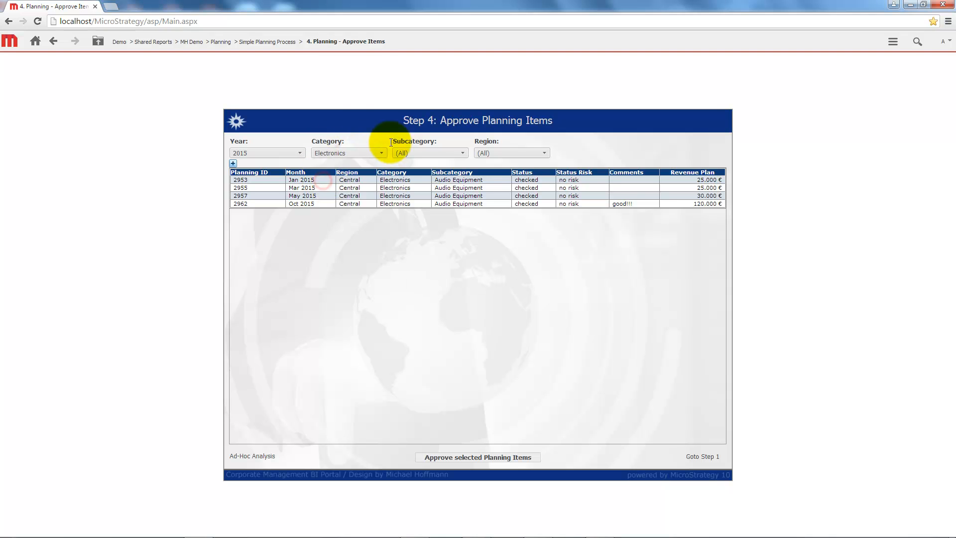
click(414, 154)
click(408, 166)
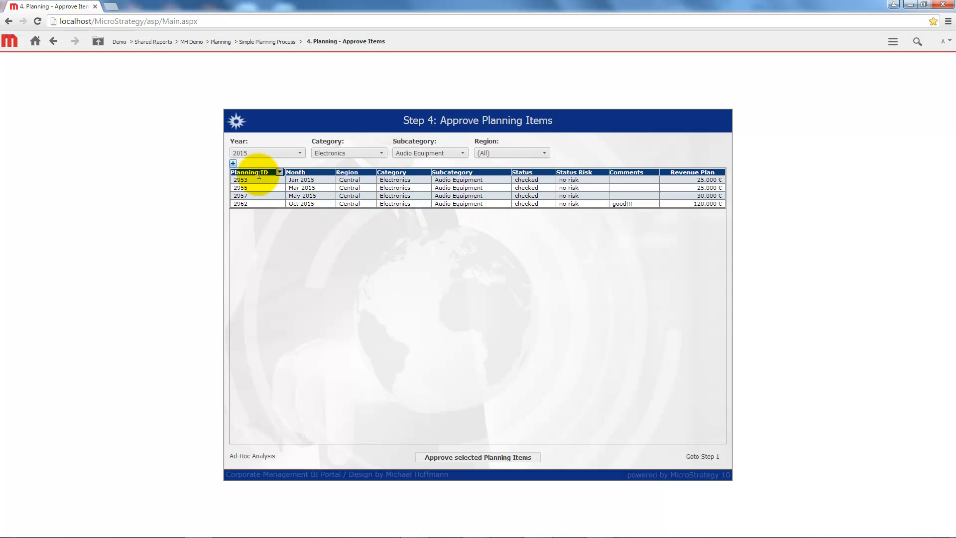
Approve the Mar 2015, May 2015 and Oct 2015 Audio Equipment planning items together.
click(232, 163)
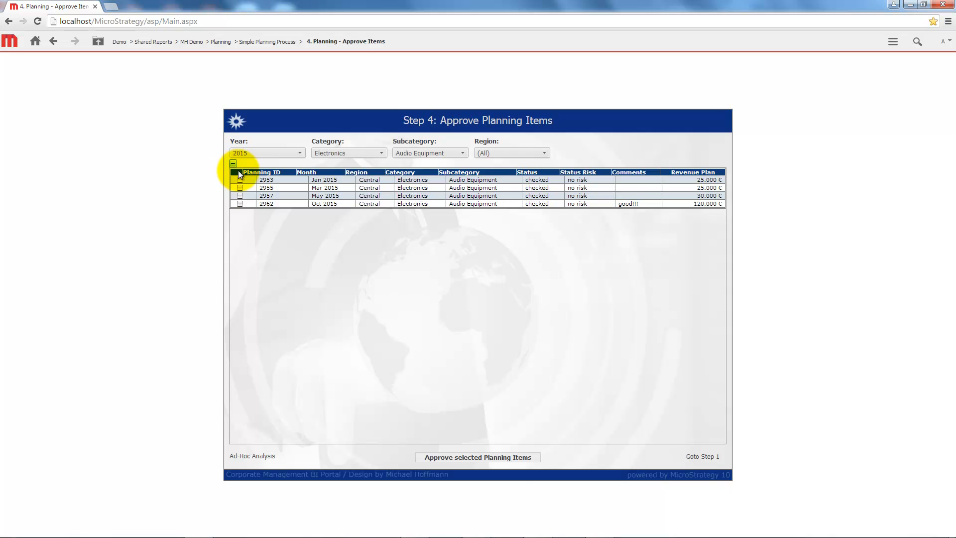
click(240, 188)
click(240, 196)
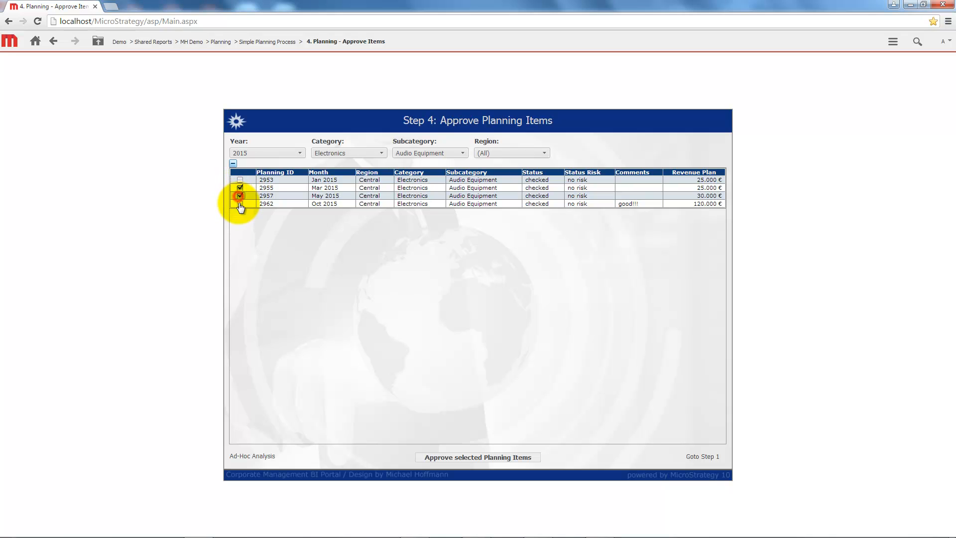
click(239, 204)
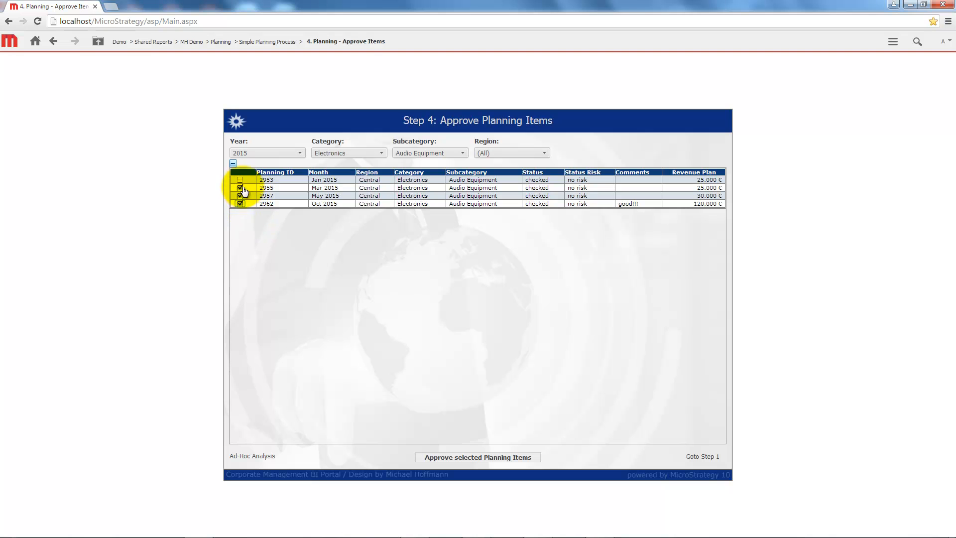
click(453, 457)
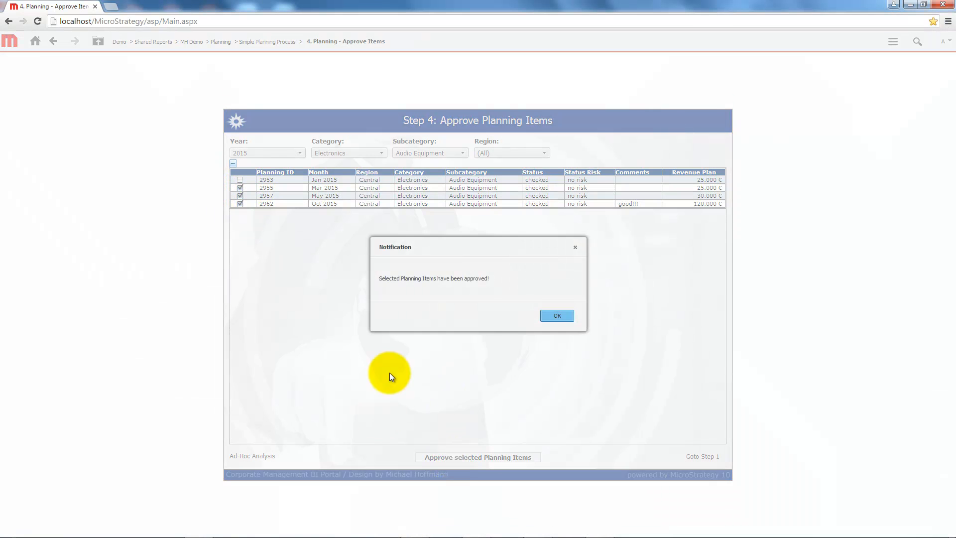
click(556, 317)
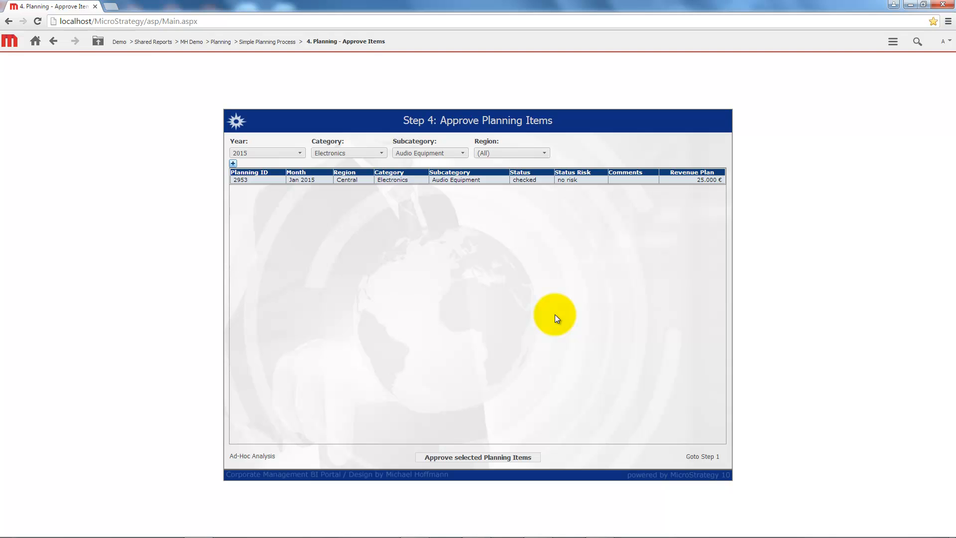
Check the approved status row in the Ad-Hoc Analysis overview and close the analysis.
click(252, 456)
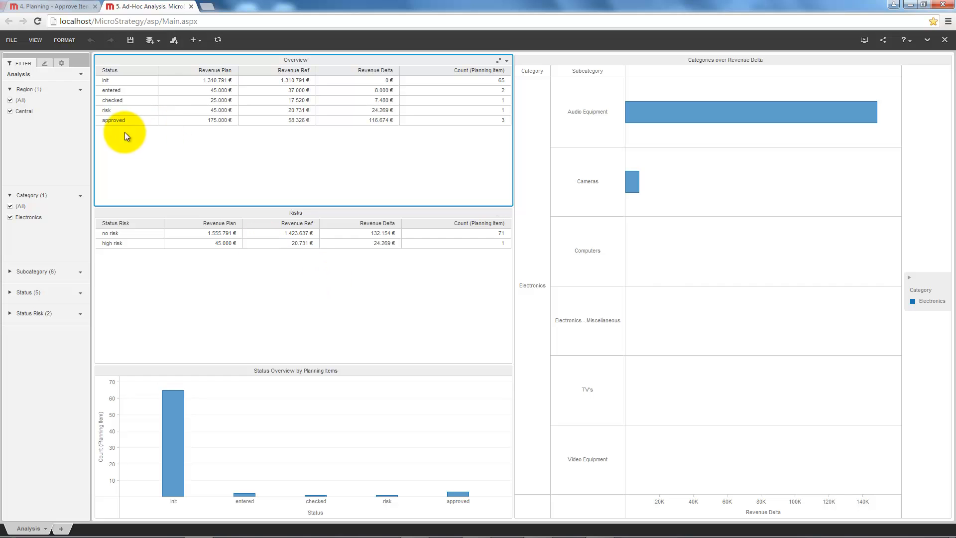
click(118, 120)
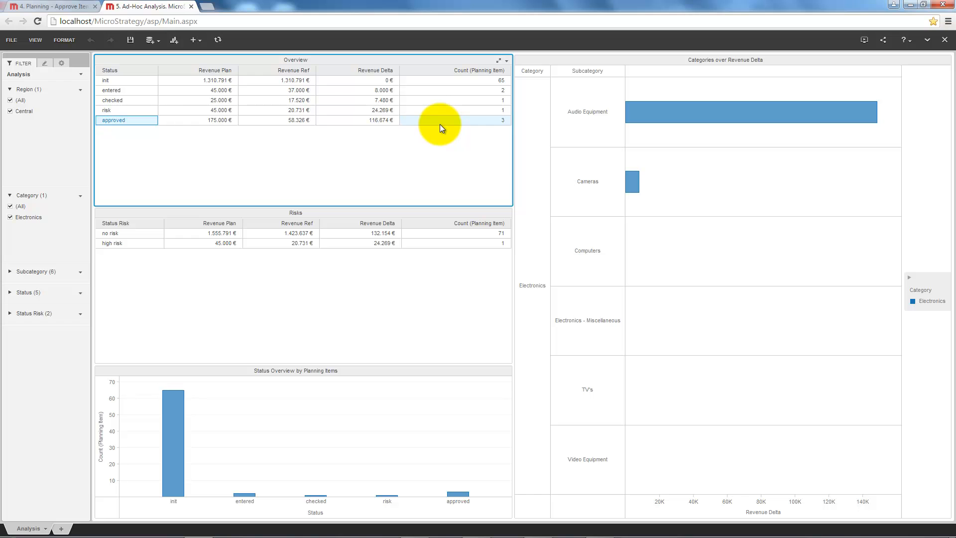
key(ctrl+w)
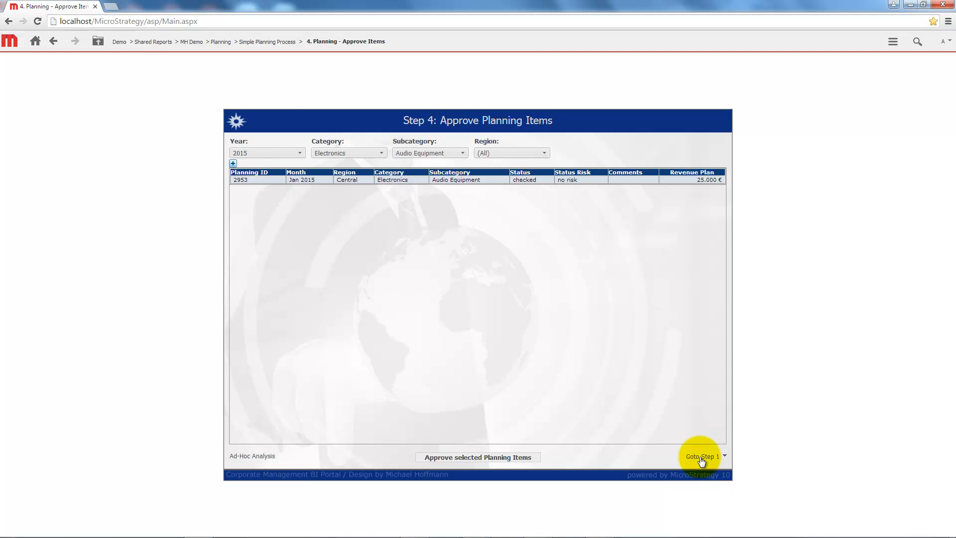
Open the 1. Init Value Break Down document under Planning with Value Break Down Rules and reset its planning process.
click(218, 43)
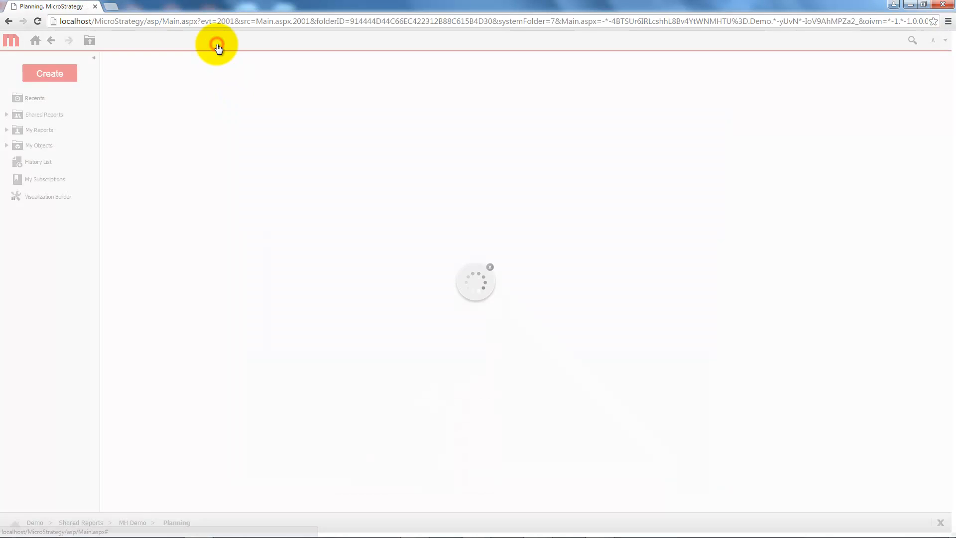
click(136, 73)
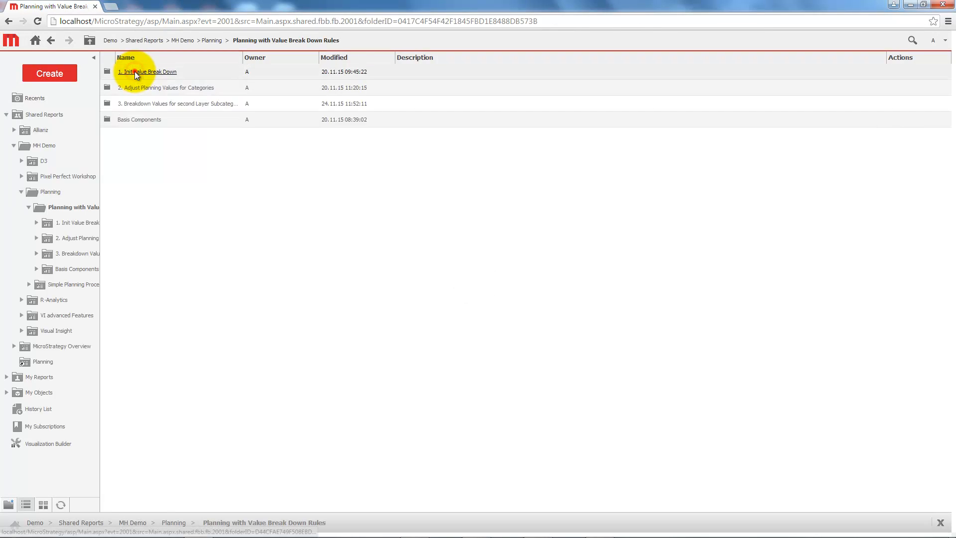
click(135, 72)
click(133, 71)
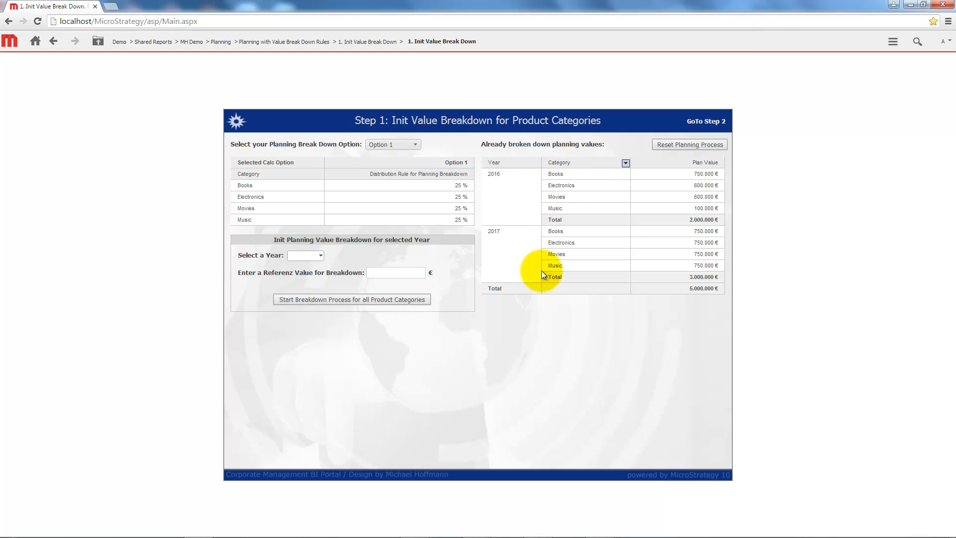
click(673, 149)
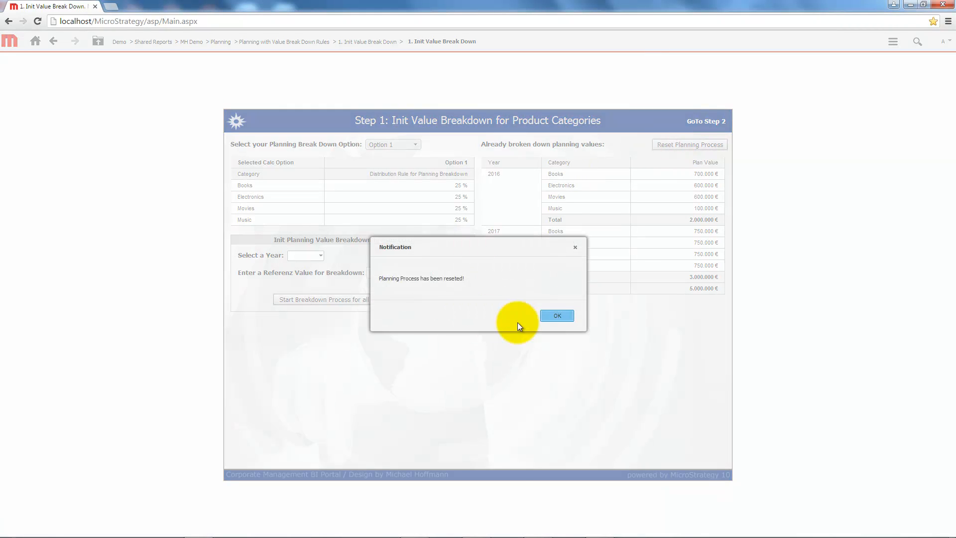
click(552, 318)
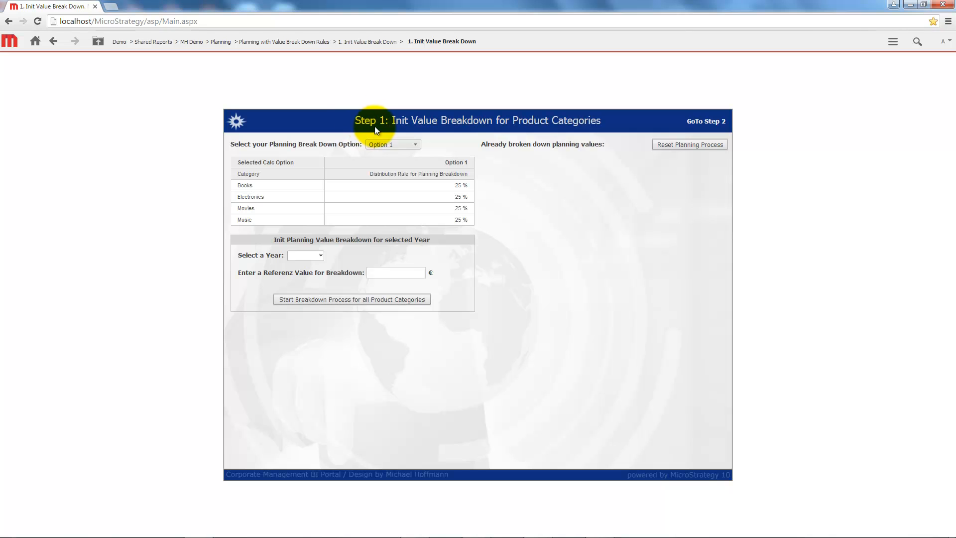
Compare the category distribution rules of planning breakdown Options 1 to 4.
click(393, 144)
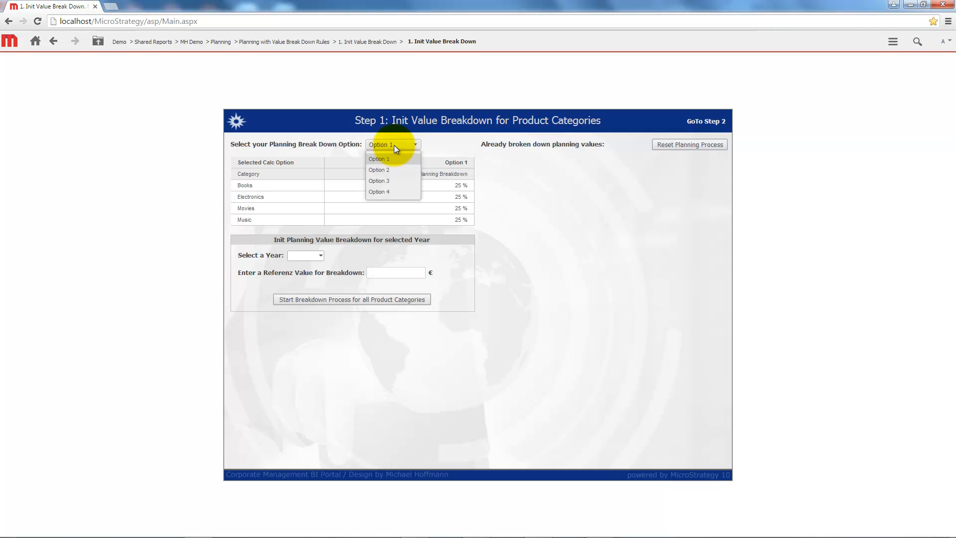
click(389, 171)
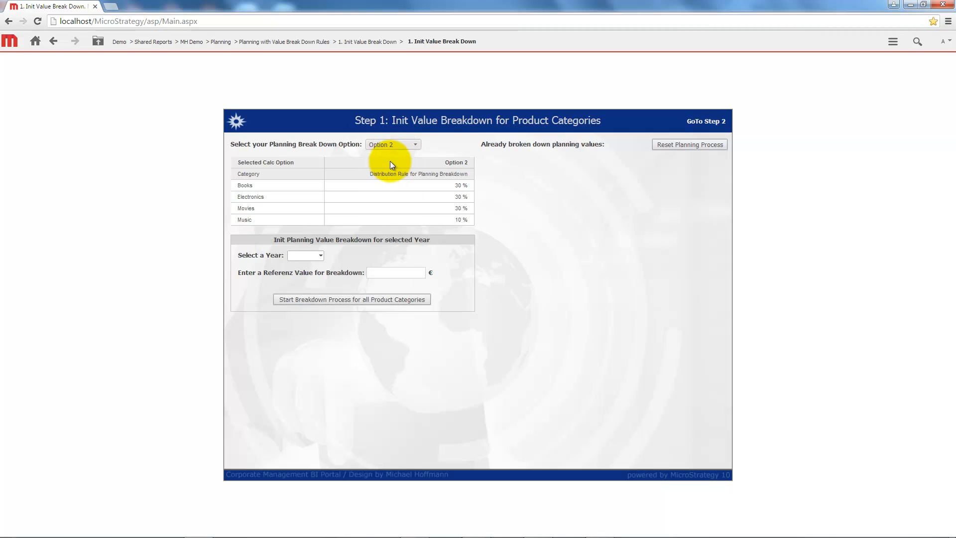
click(389, 144)
click(381, 181)
click(384, 145)
click(378, 191)
click(383, 144)
click(378, 174)
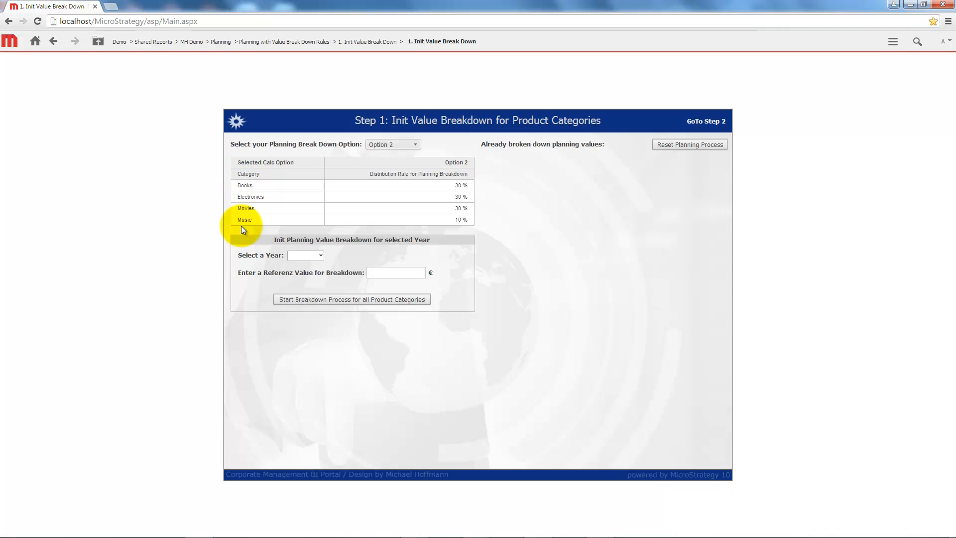
click(389, 145)
click(383, 180)
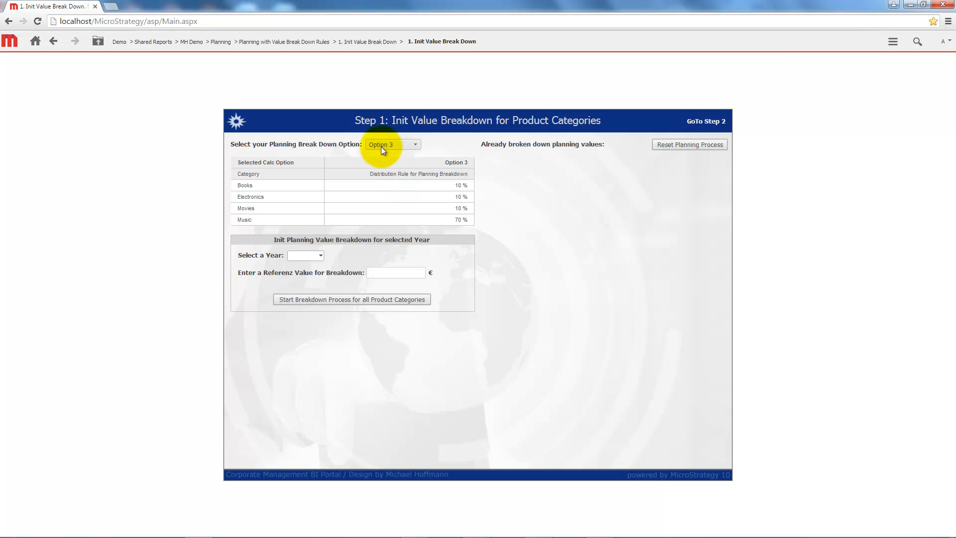
click(389, 144)
click(392, 160)
click(390, 145)
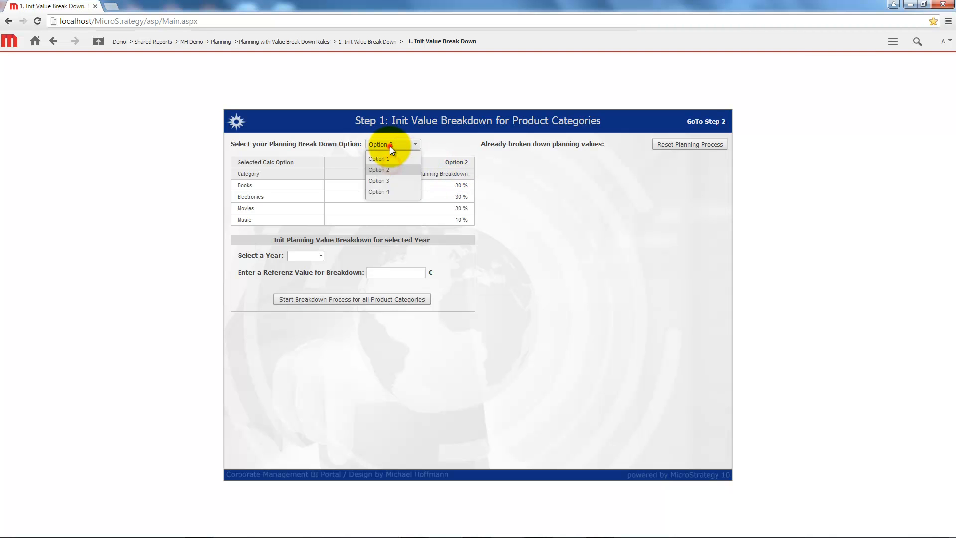
click(385, 159)
click(386, 145)
click(382, 191)
click(383, 146)
click(381, 181)
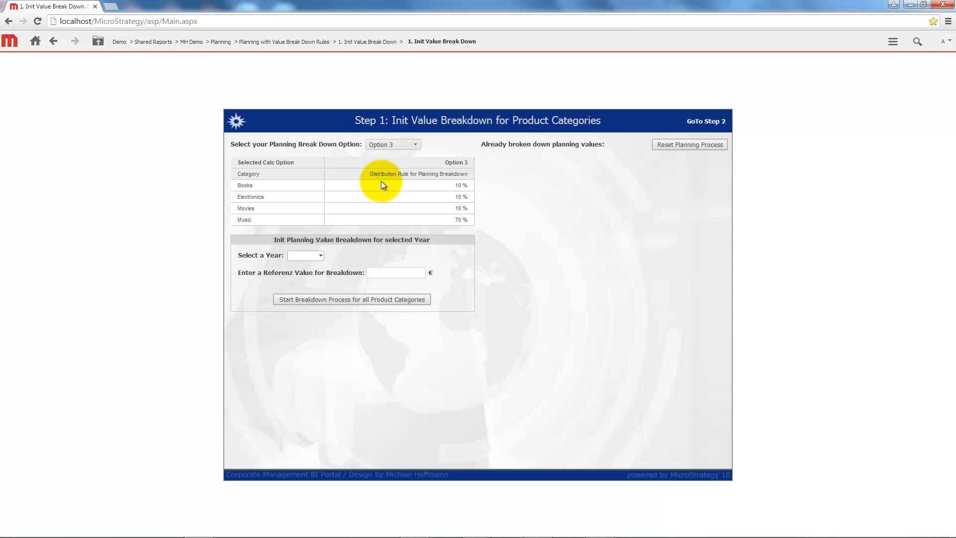
click(378, 146)
click(378, 164)
click(379, 145)
click(377, 157)
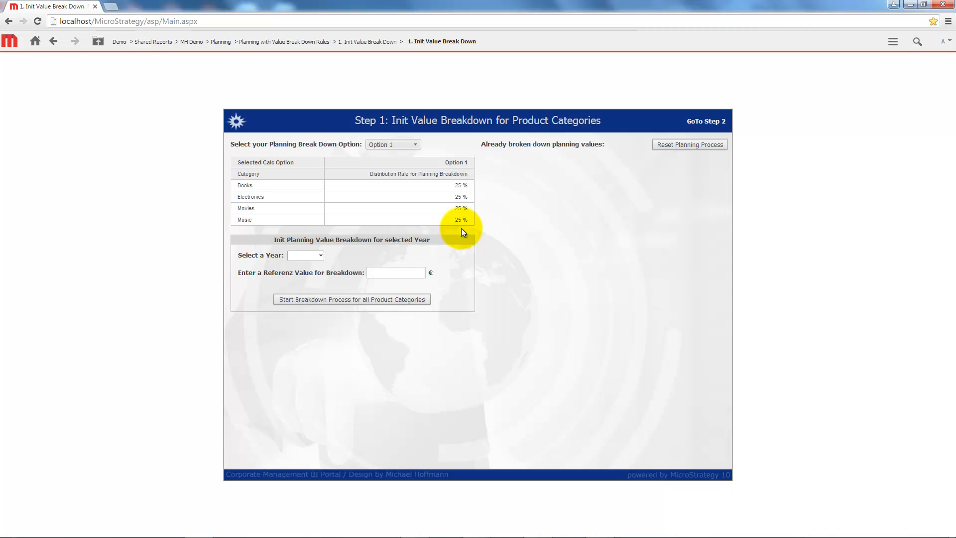
Start the 2016 breakdown of a 2000000 € reference value for all product categories using Option 2.
click(387, 145)
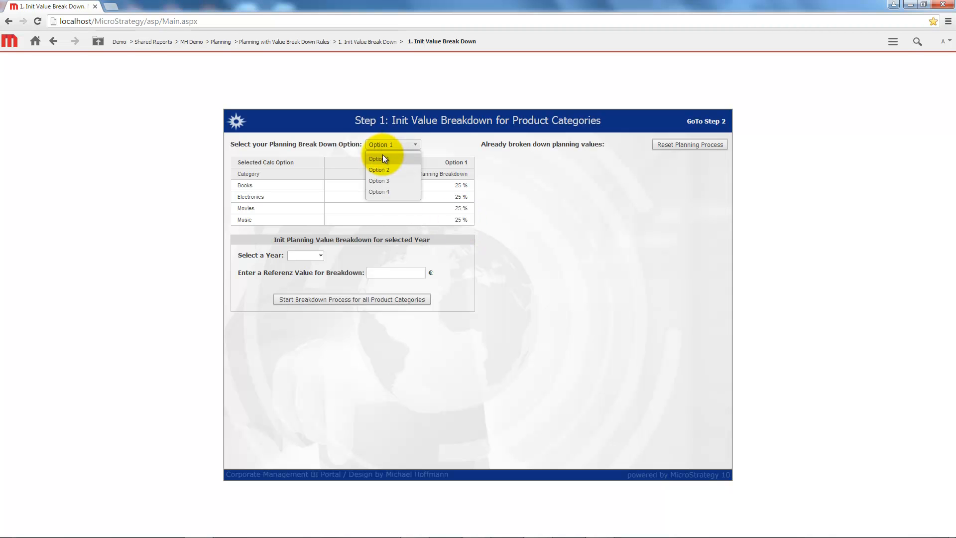
click(381, 169)
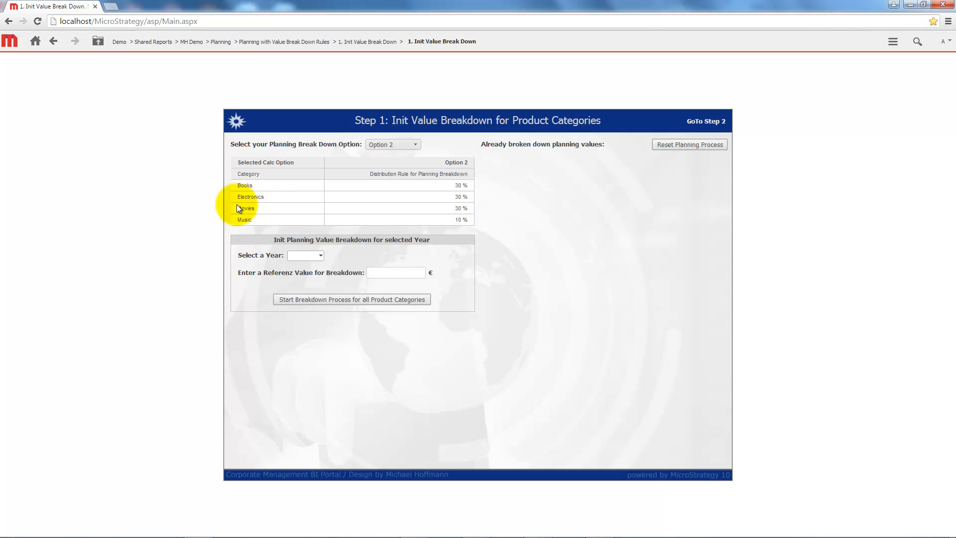
click(320, 256)
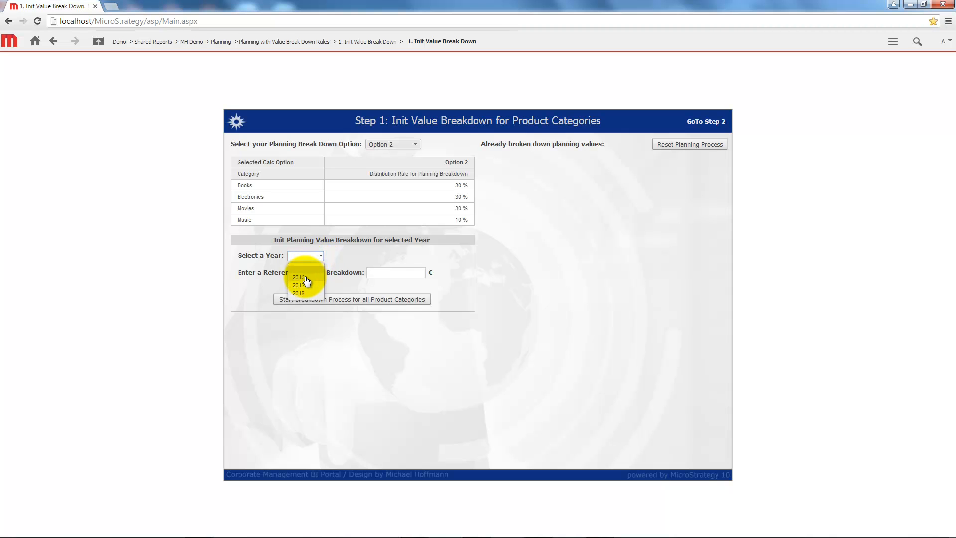
click(386, 273)
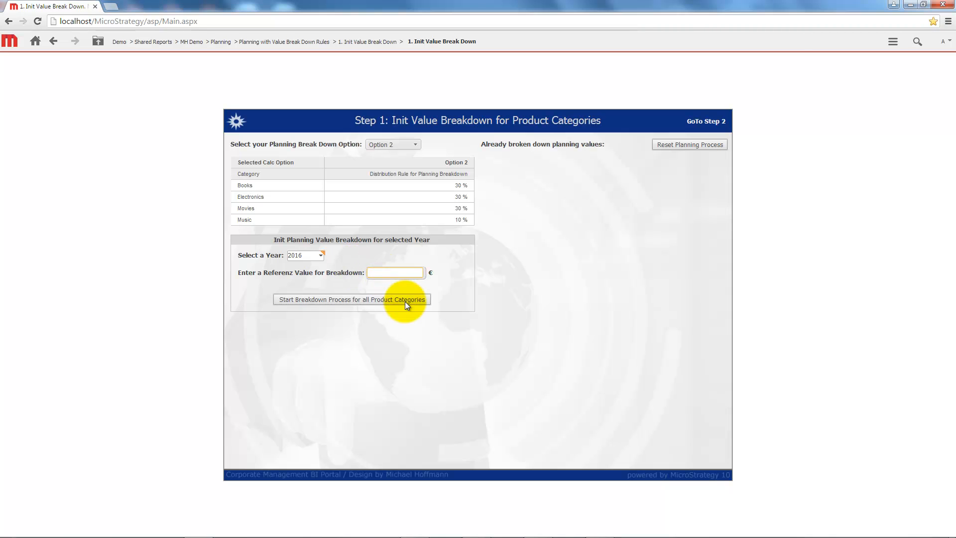
text(2000)
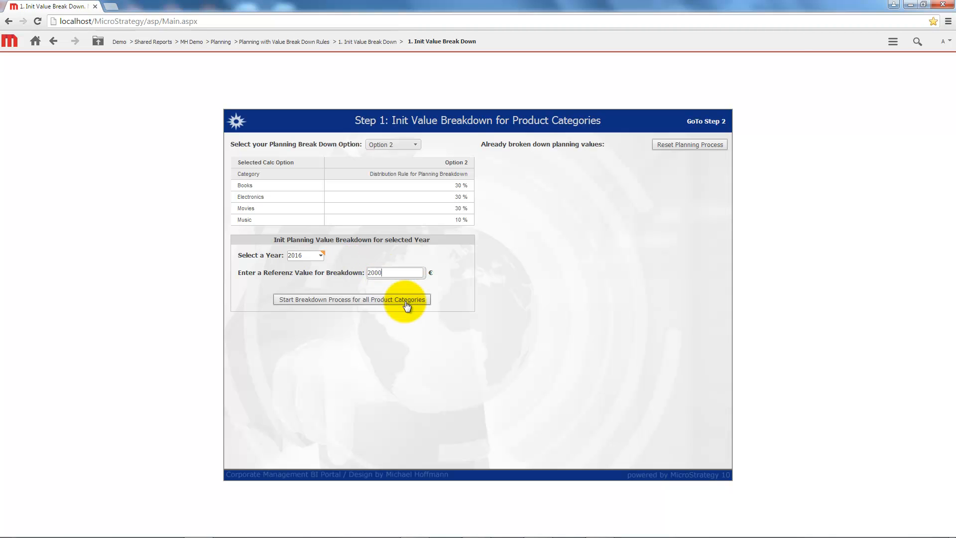
text(000)
click(406, 301)
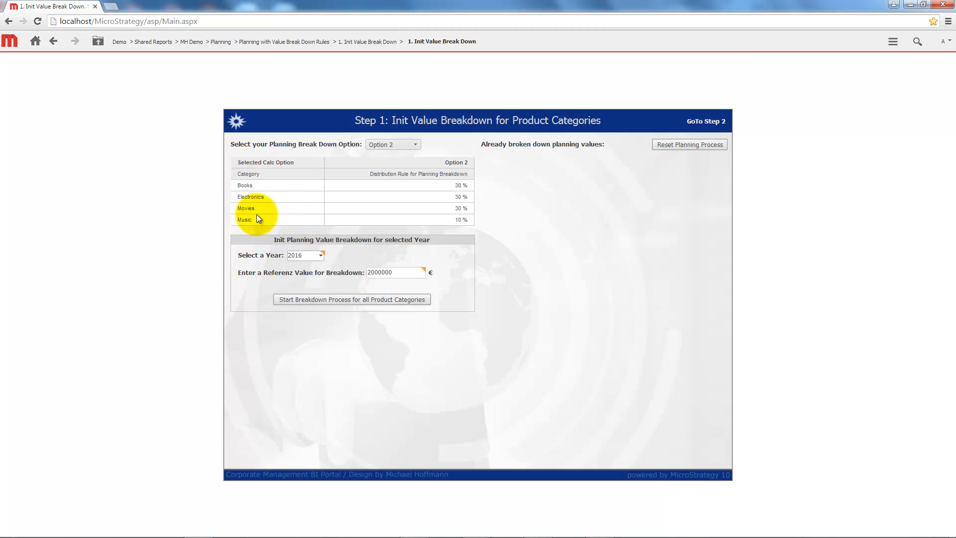
click(345, 303)
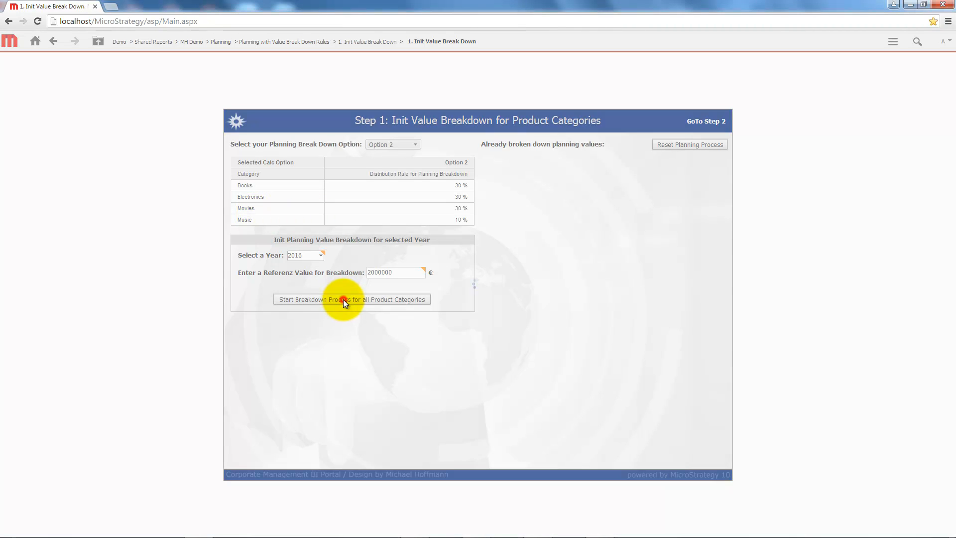
Acknowledge the 2016 breakdown, and break down a 3500000 € reference value for 2017 across all product categories using Option 3.
click(568, 315)
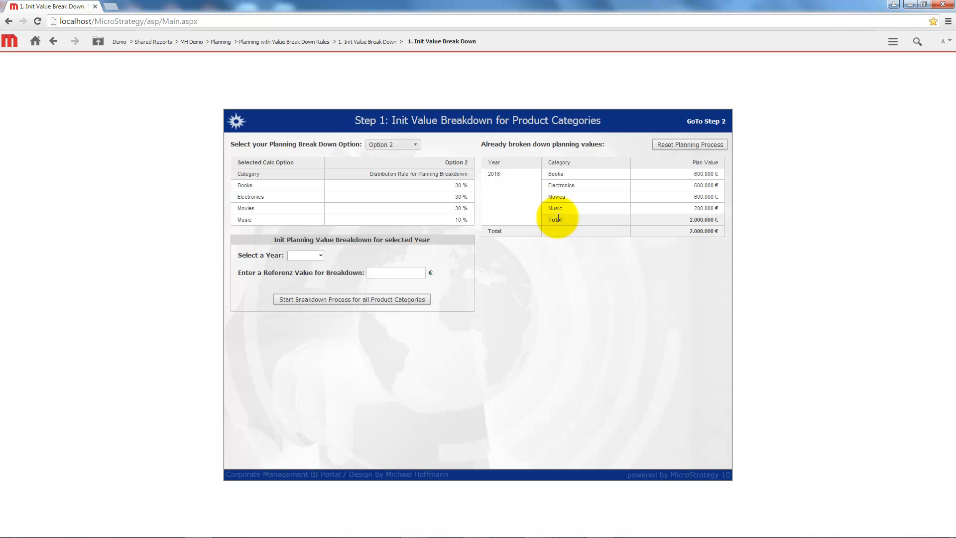
click(393, 142)
click(381, 181)
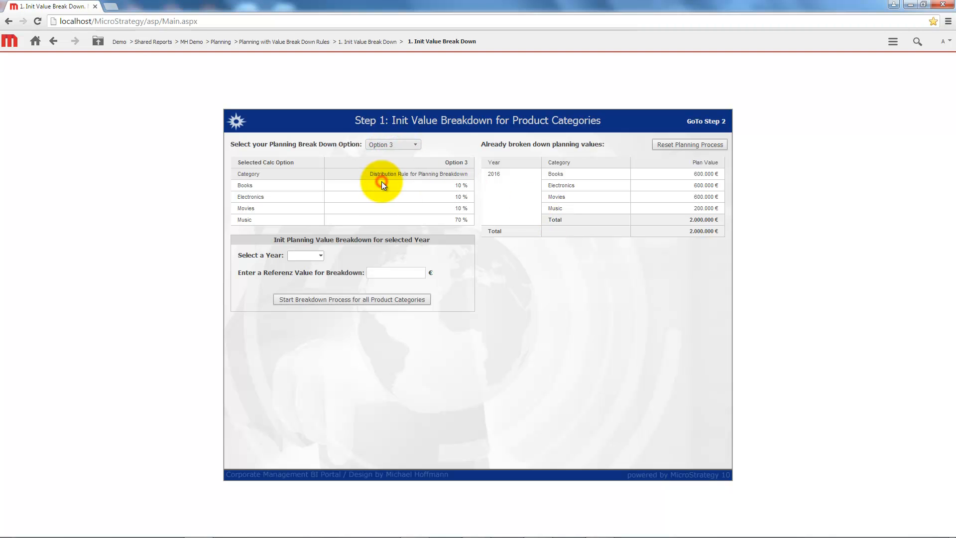
click(312, 256)
click(305, 286)
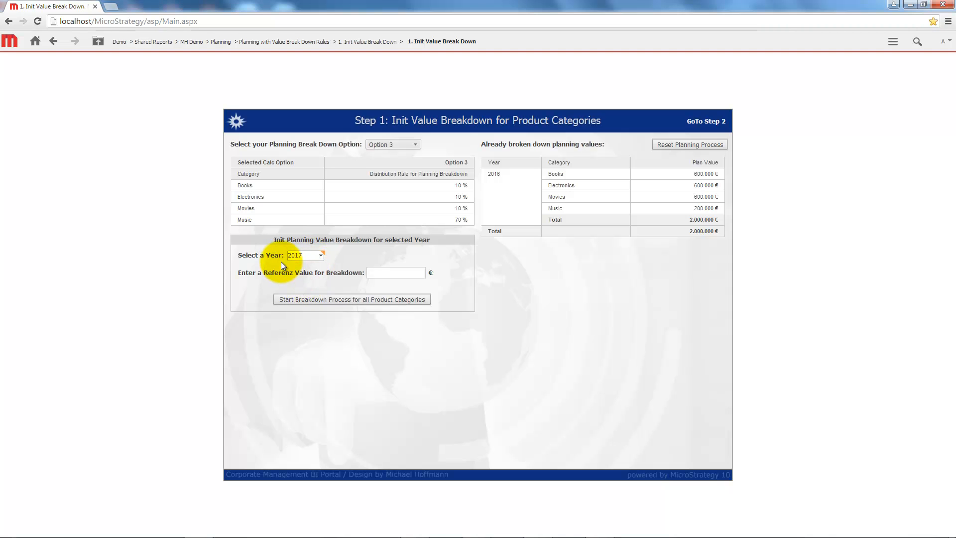
click(386, 273)
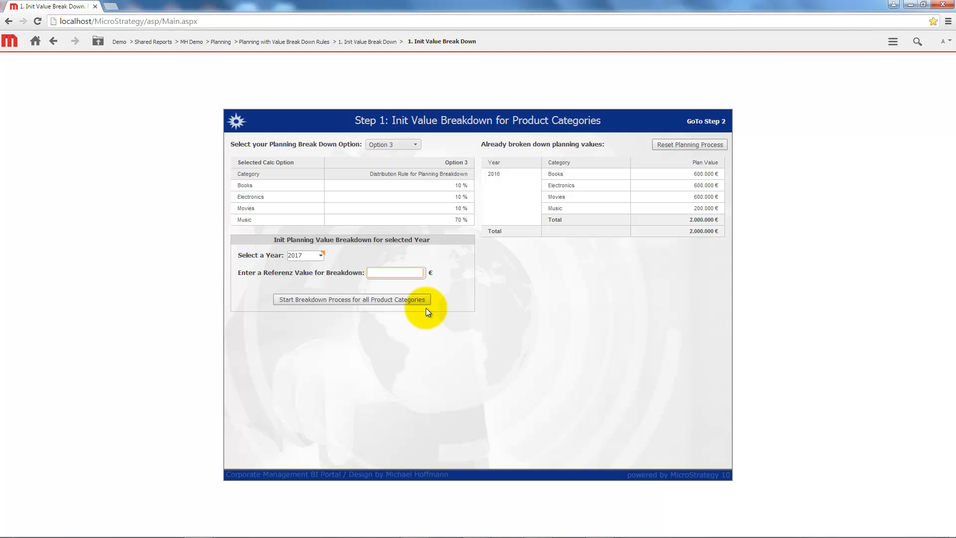
text(3500000)
click(398, 299)
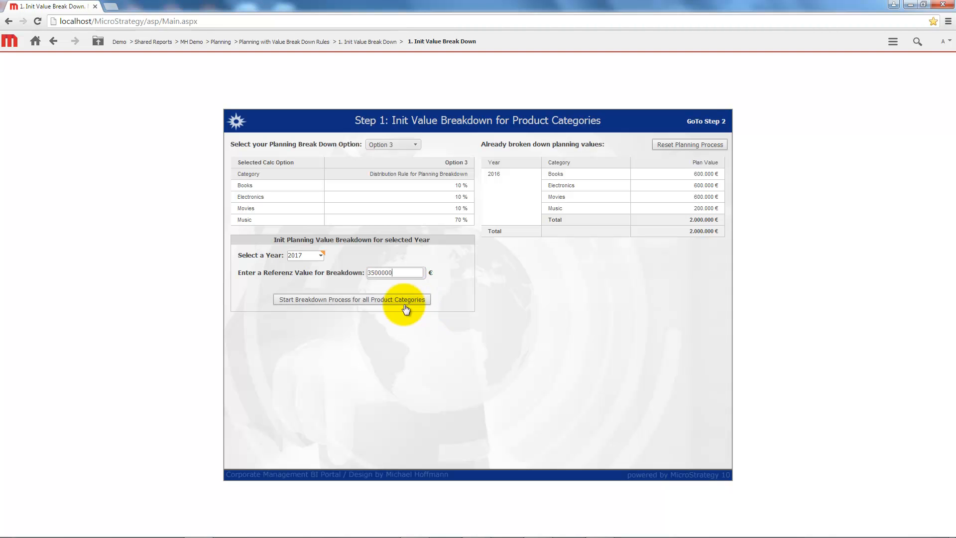
click(545, 315)
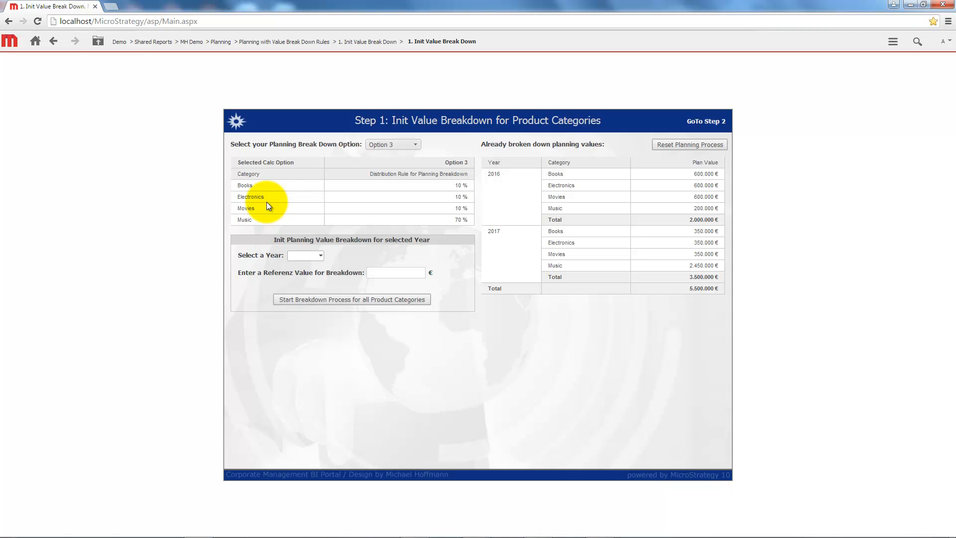
Go to Step 2 and update the 2016 planning values with Books set to 700000 €.
click(701, 123)
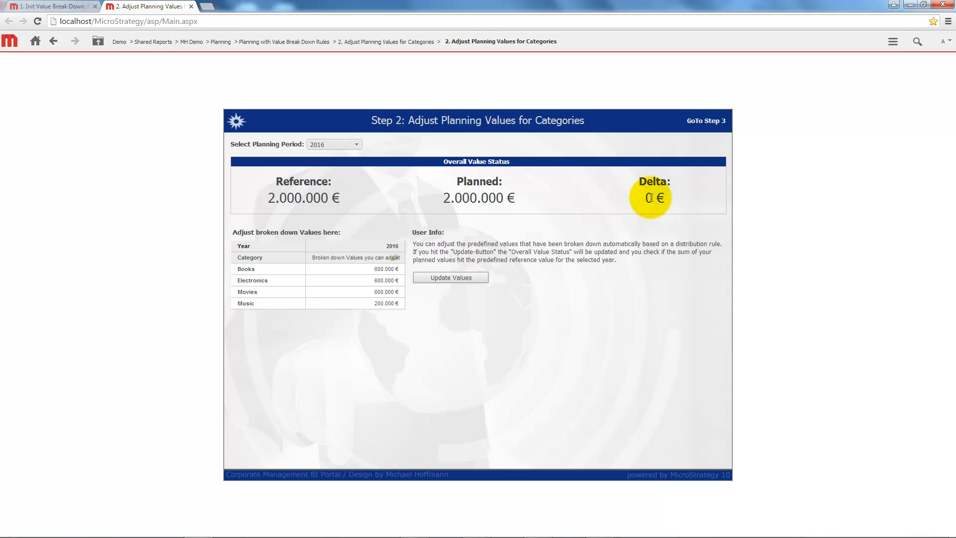
click(378, 270)
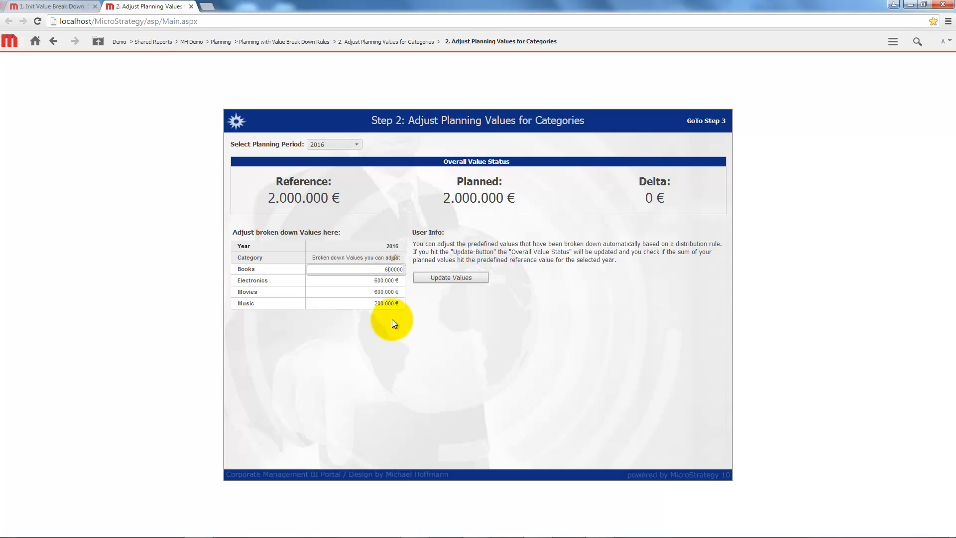
key(Tab)
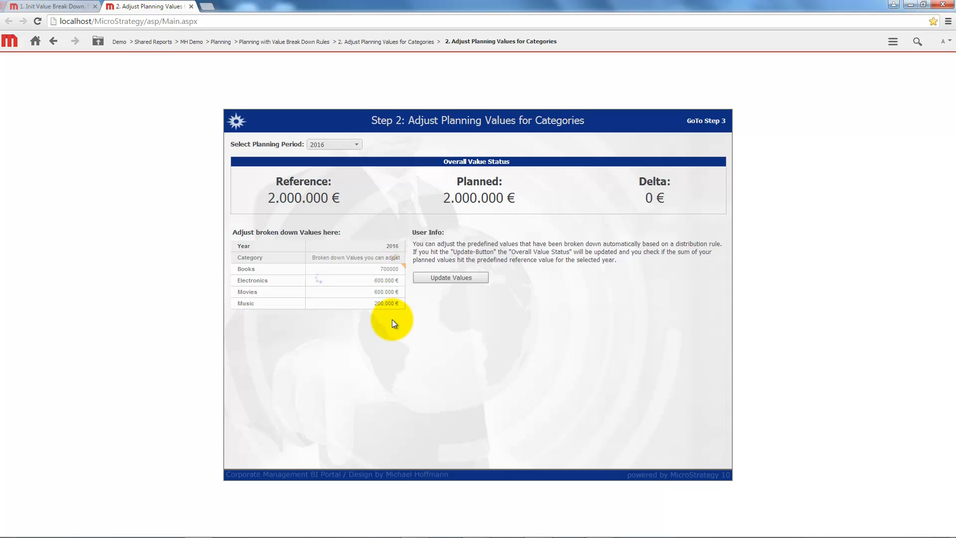
click(447, 277)
click(553, 316)
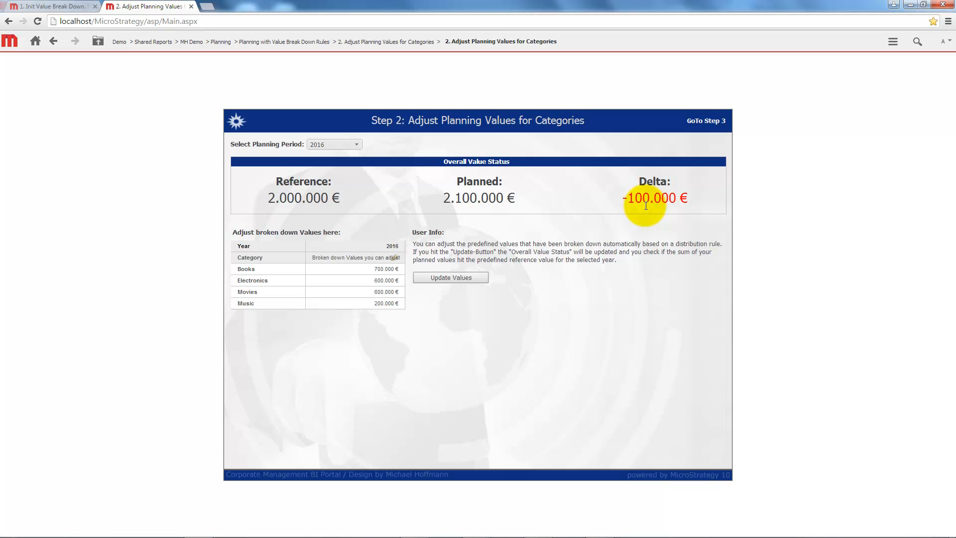
Set the 2016 Music value to 100000 € and update the category planning values.
click(375, 303)
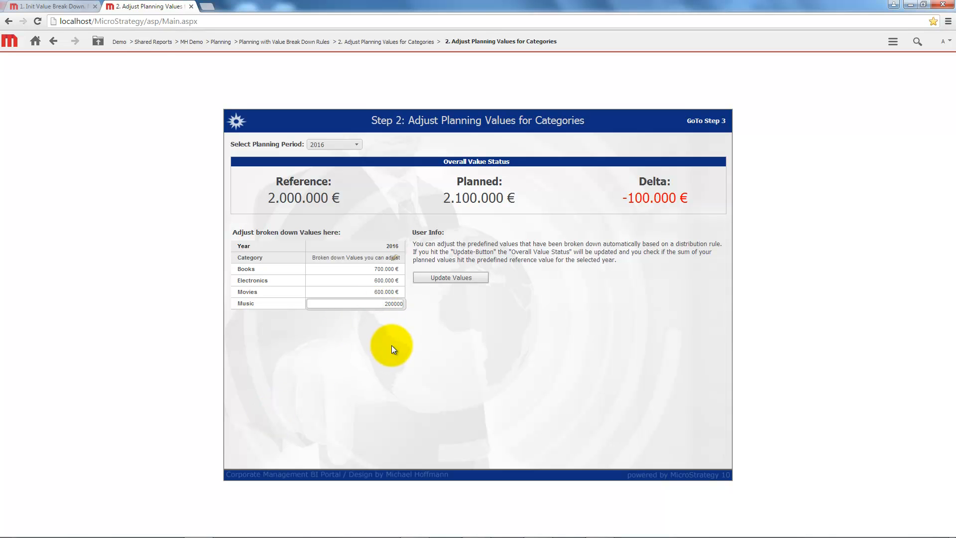
click(391, 345)
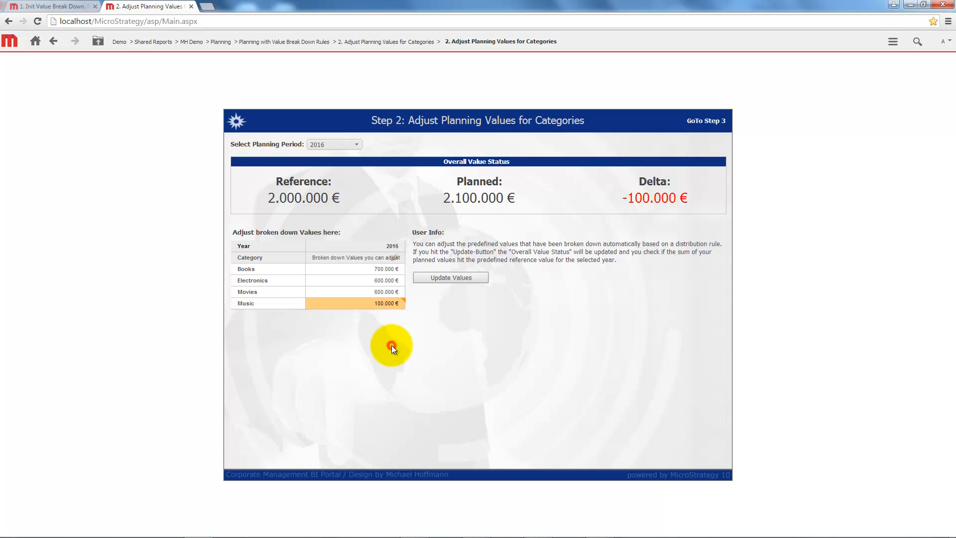
click(441, 276)
click(563, 316)
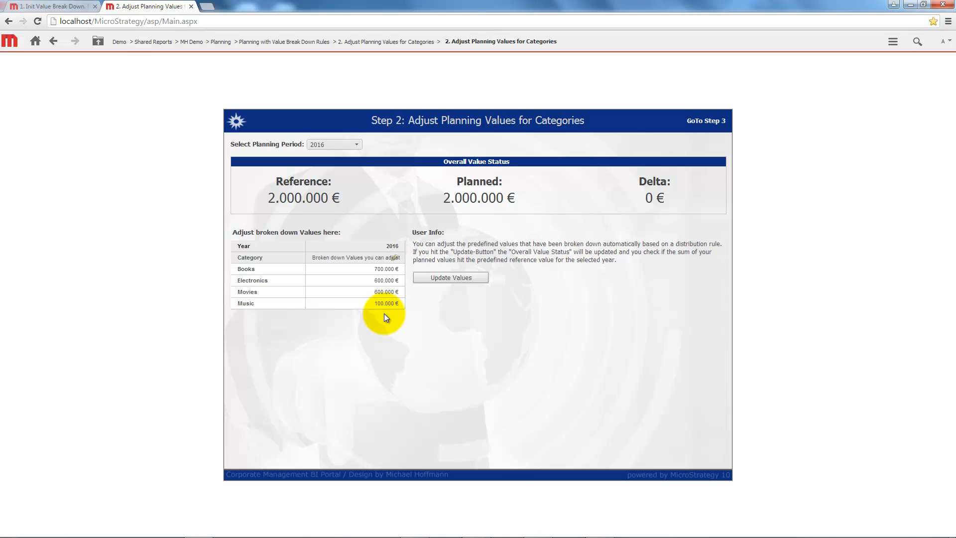
Go to Step 3 and break down the 2016 Books value to its related subcategories.
click(694, 122)
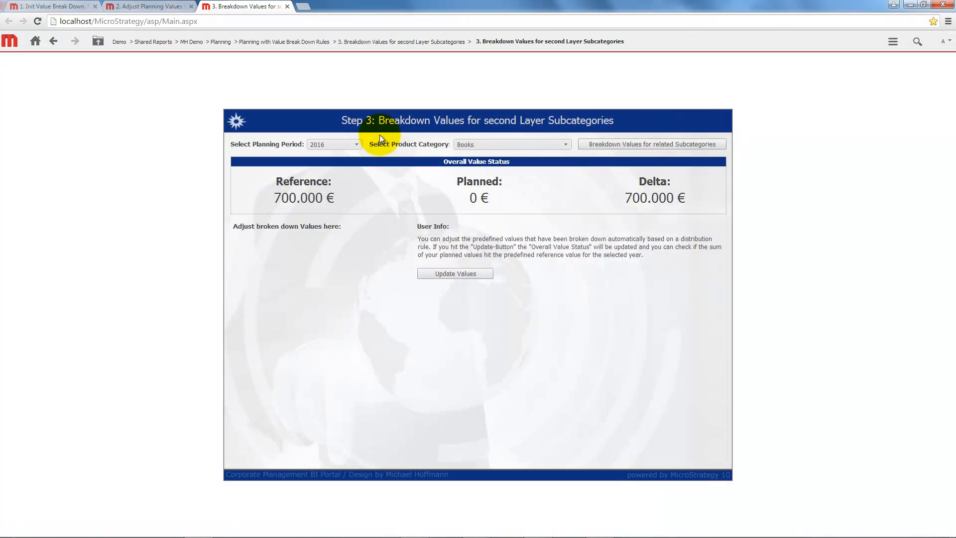
click(486, 145)
click(486, 145)
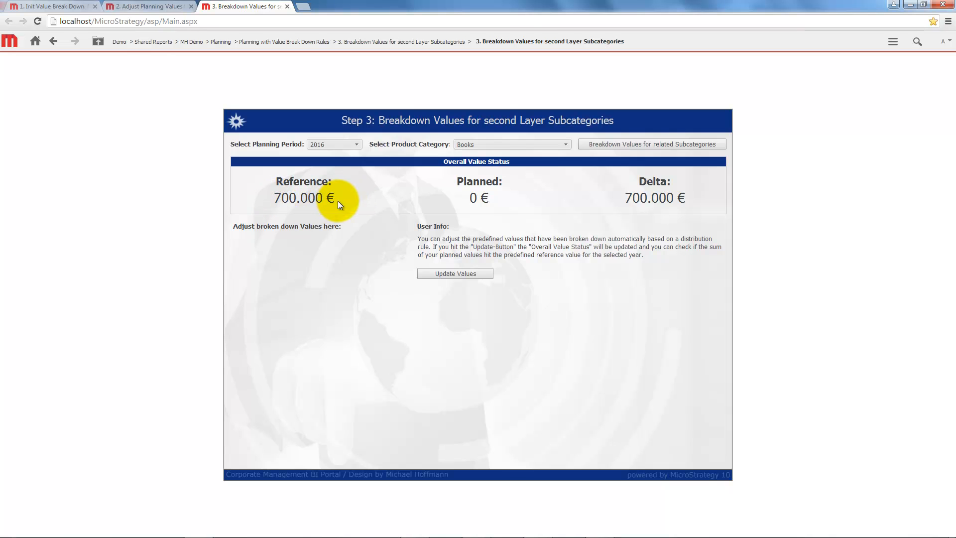
click(604, 144)
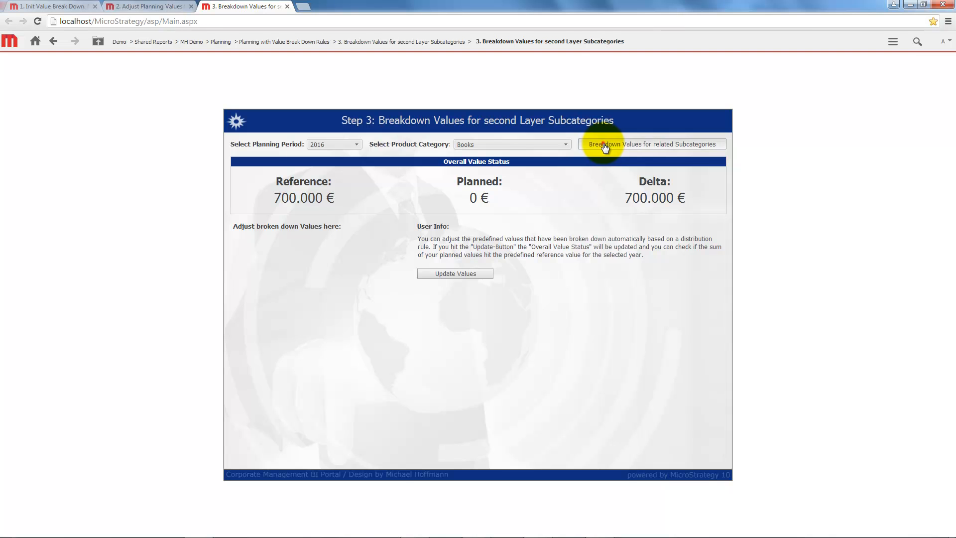
click(552, 317)
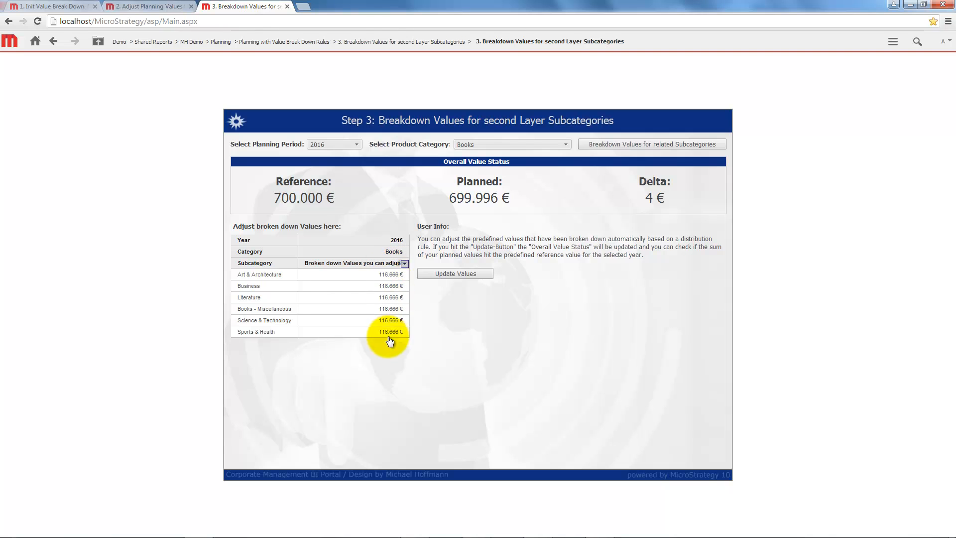
Set the Literature subcategory value to 116670 € and update the Books subcategory values.
click(399, 298)
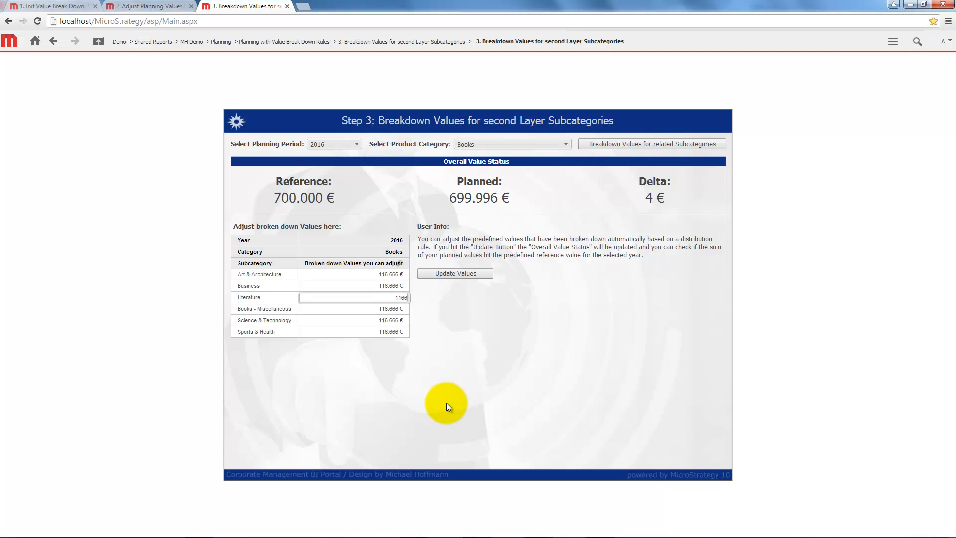
text(70)
key(Return)
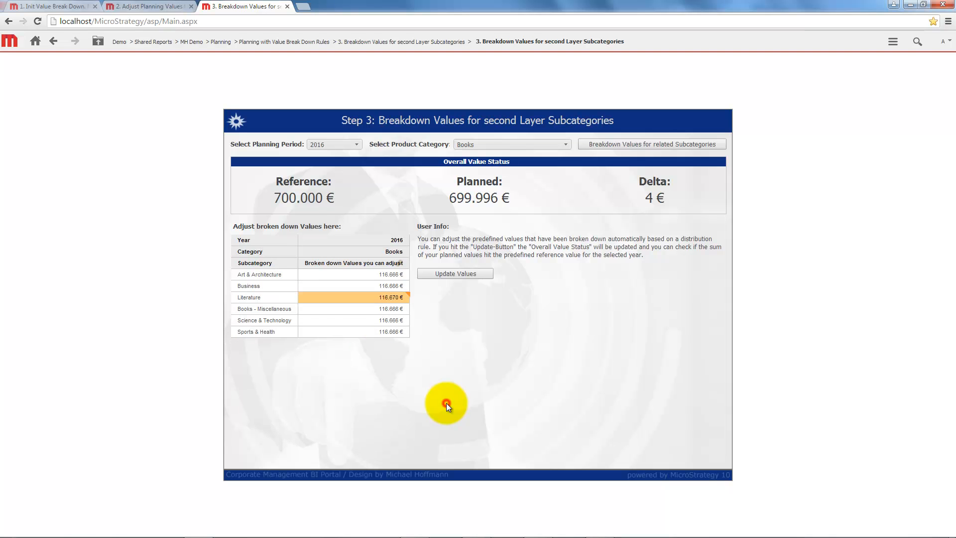
click(427, 274)
click(544, 316)
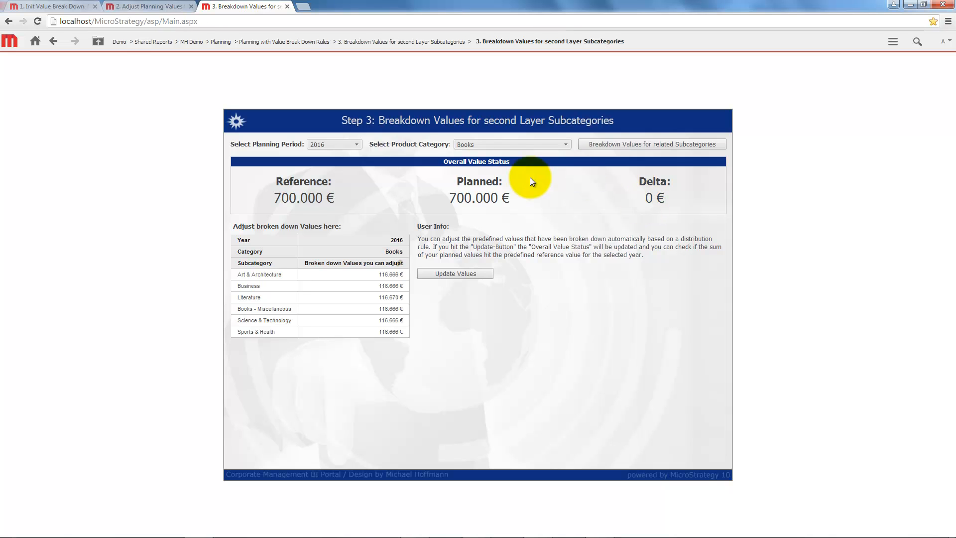
Break down the 2016 Electronics value to its related subcategories.
click(473, 144)
click(468, 172)
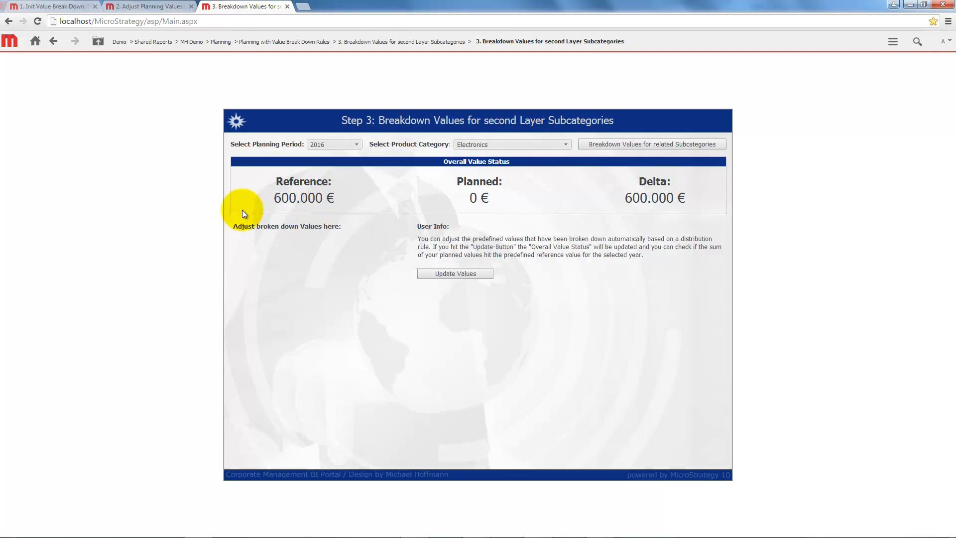
click(598, 145)
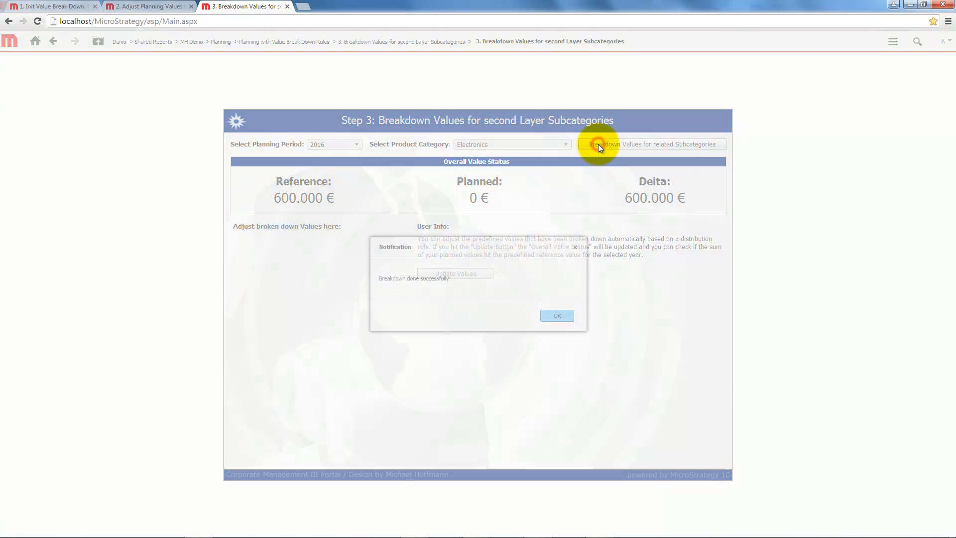
click(557, 316)
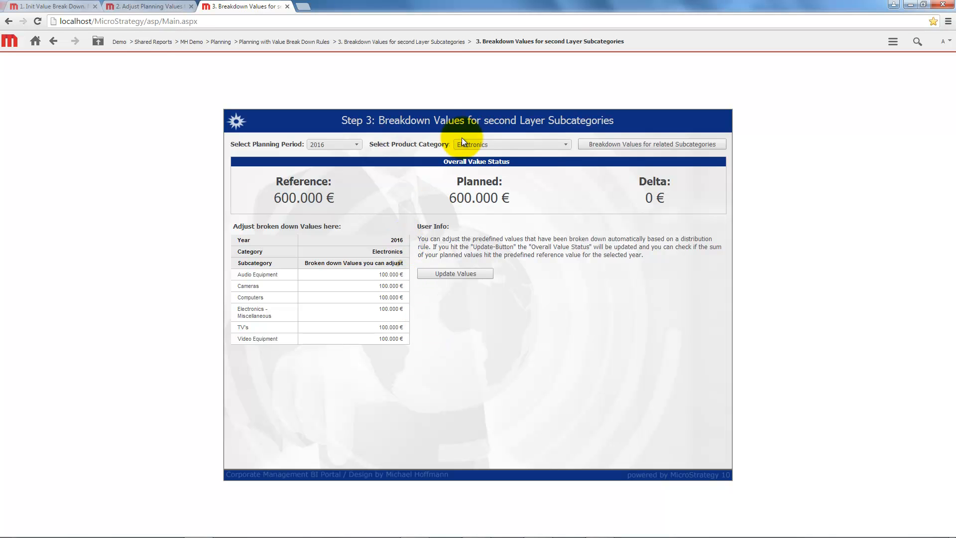
From the Step 3 folder, open the document 3. Breakdown Values for second Layer Subcategories based on Stored Procedure.
click(389, 44)
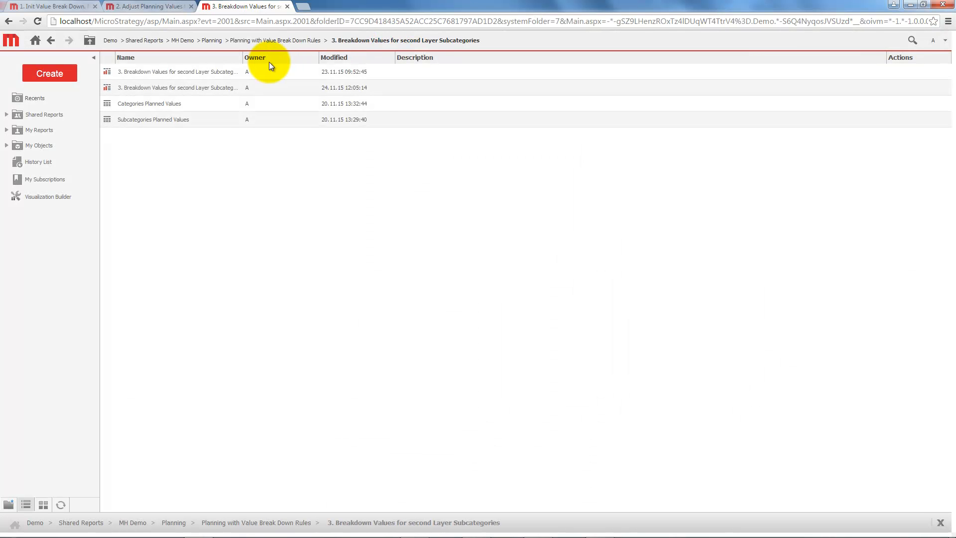
drag(243, 59, 338, 57)
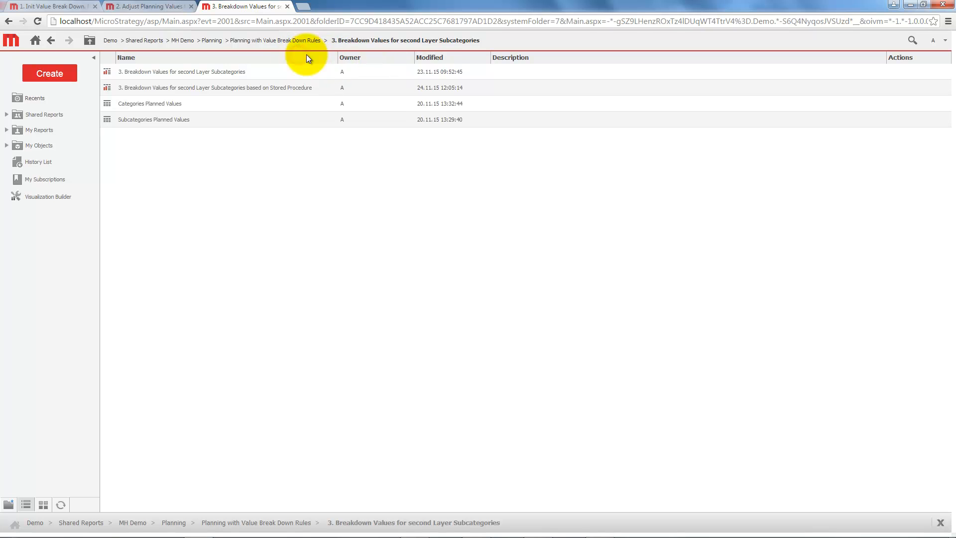
click(266, 90)
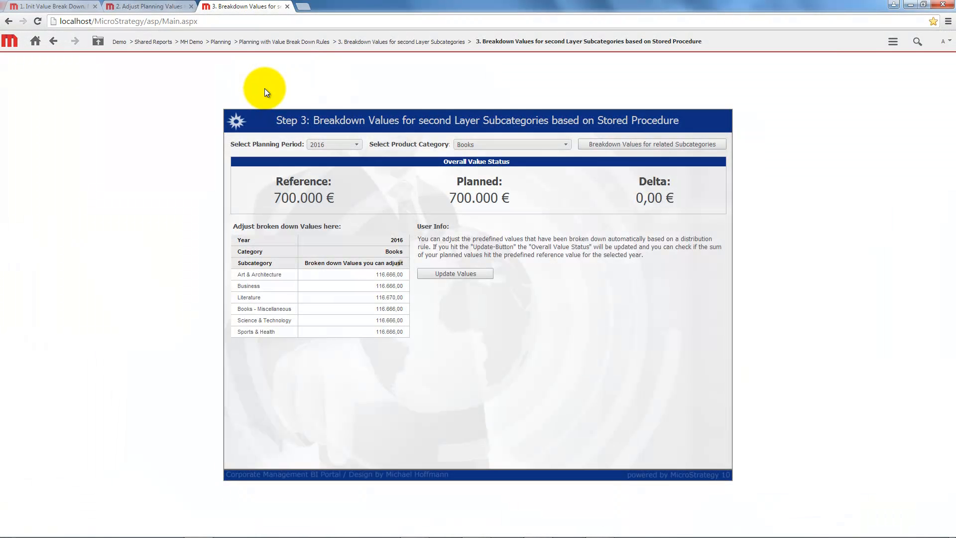
Break down the 2016 Movies value to its related subcategories with the stored procedure version.
click(524, 143)
click(468, 192)
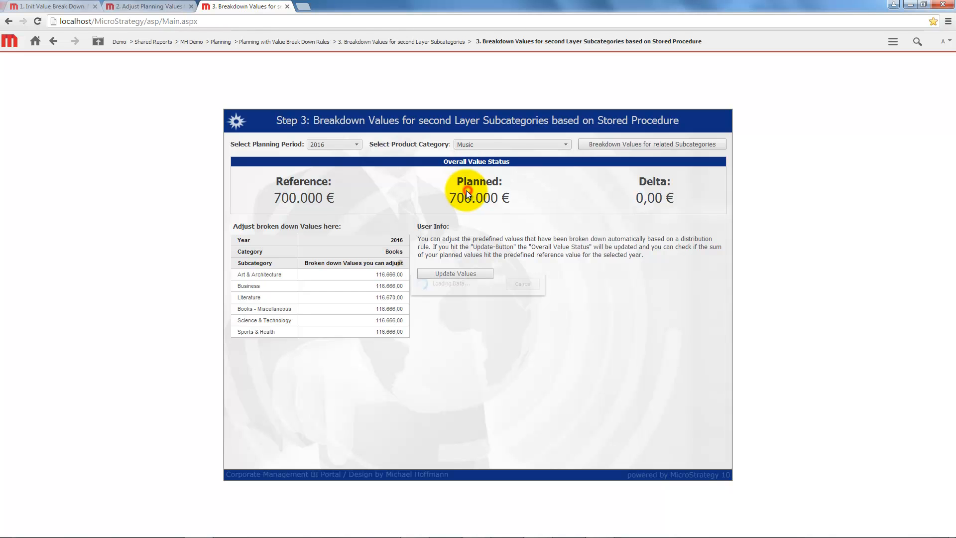
click(475, 146)
click(470, 181)
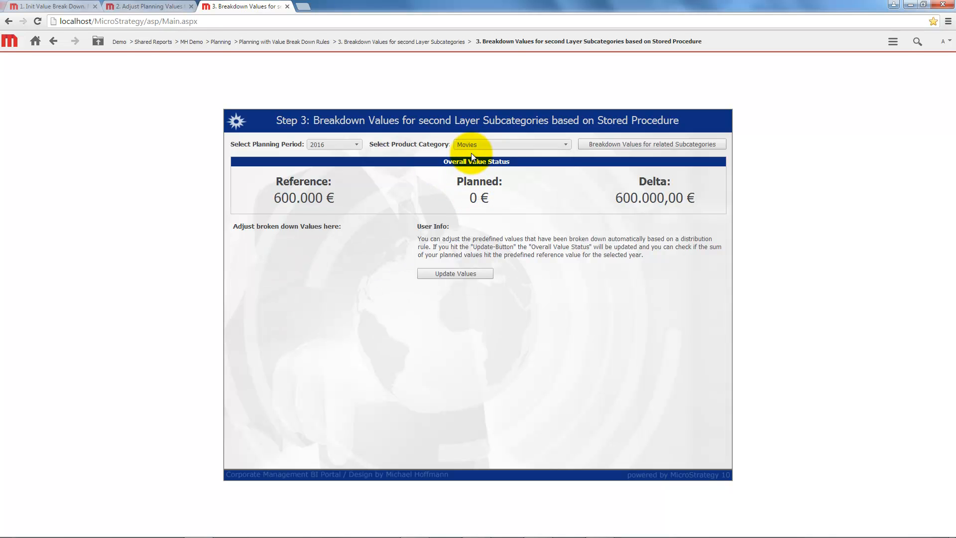
click(612, 145)
click(556, 316)
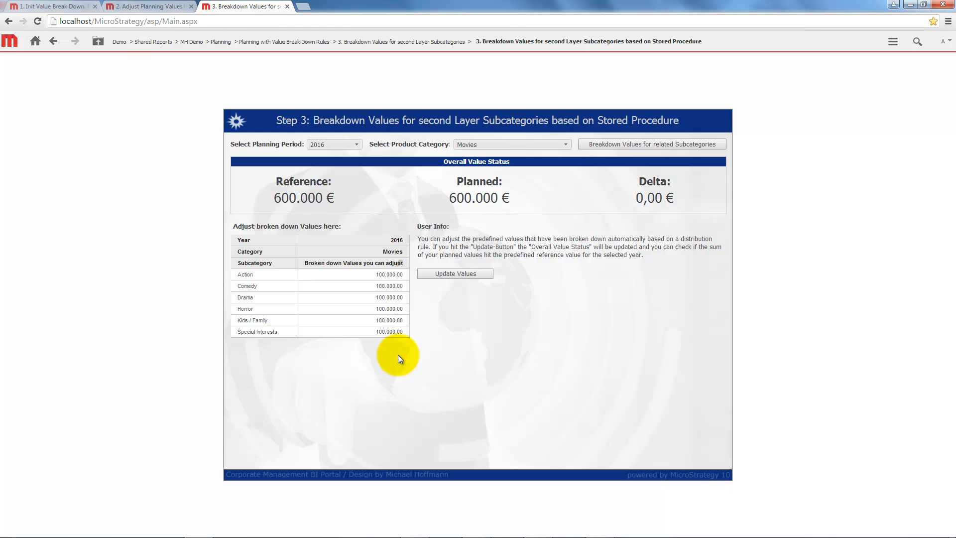
Switch to MicroStrategy Developer and open the 3. Breakdown Values for second Layer Subcategories folder under Planning with Value Break Down Rules.
key(alt+Tab)
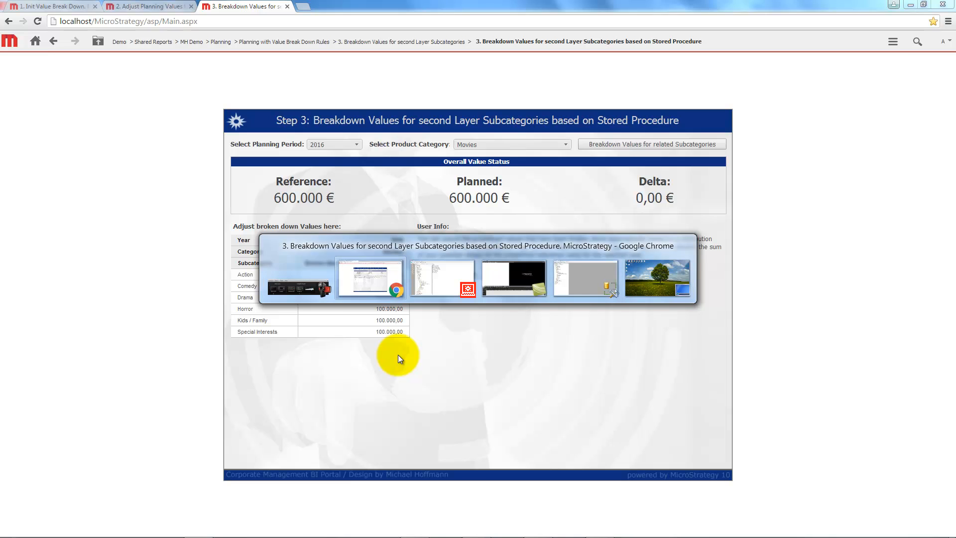
key(alt+Tab)
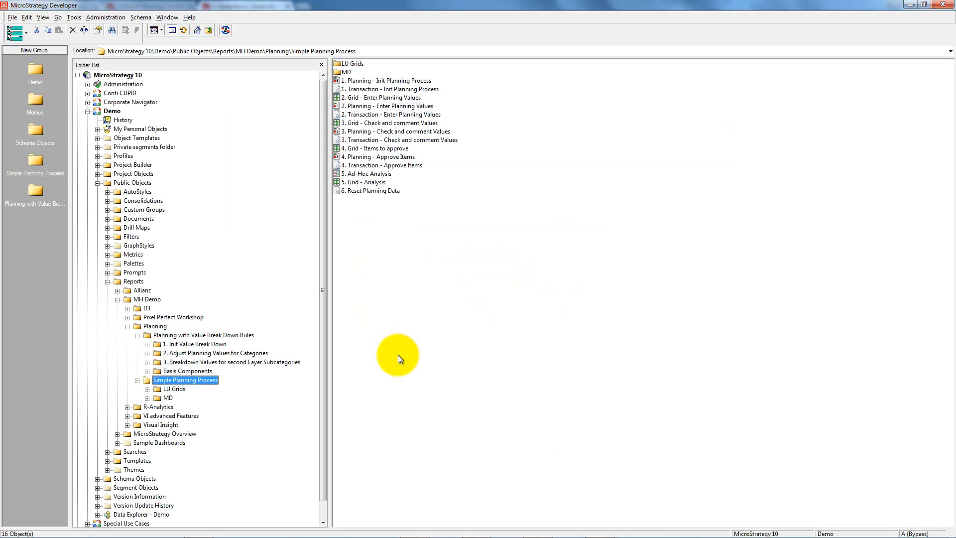
click(43, 193)
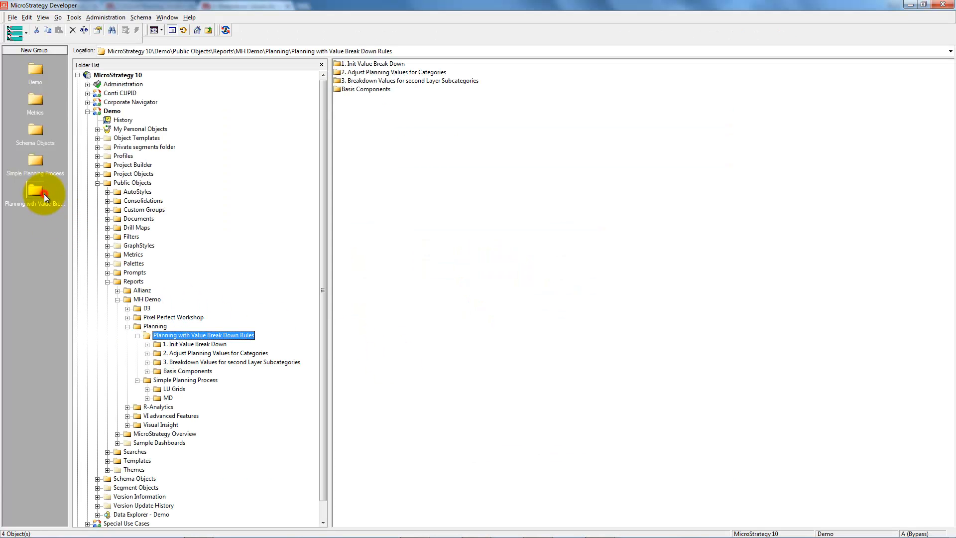
click(137, 380)
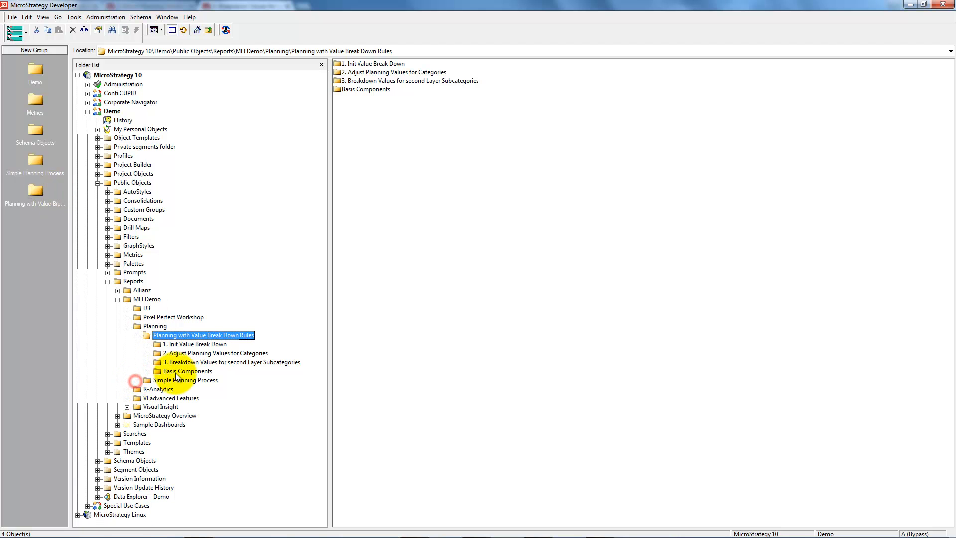
click(174, 364)
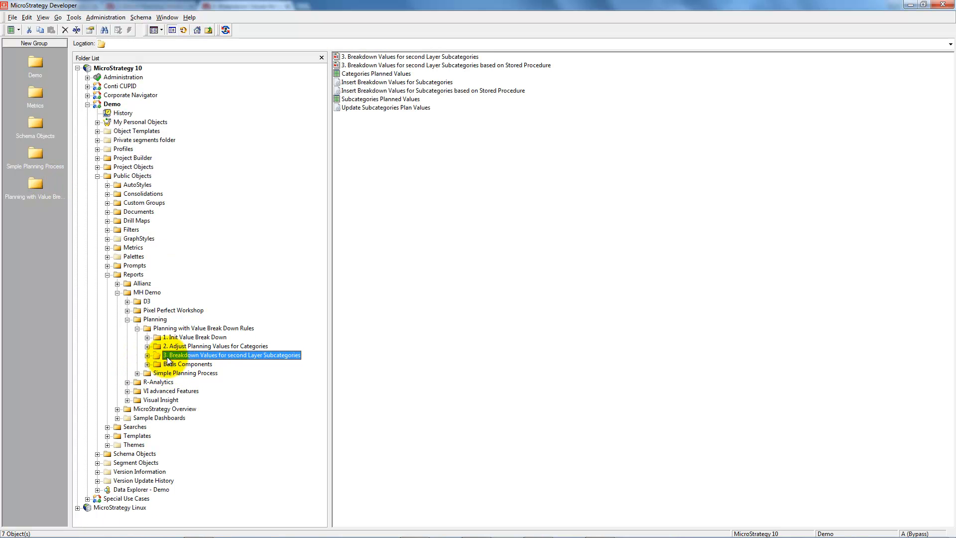
click(372, 157)
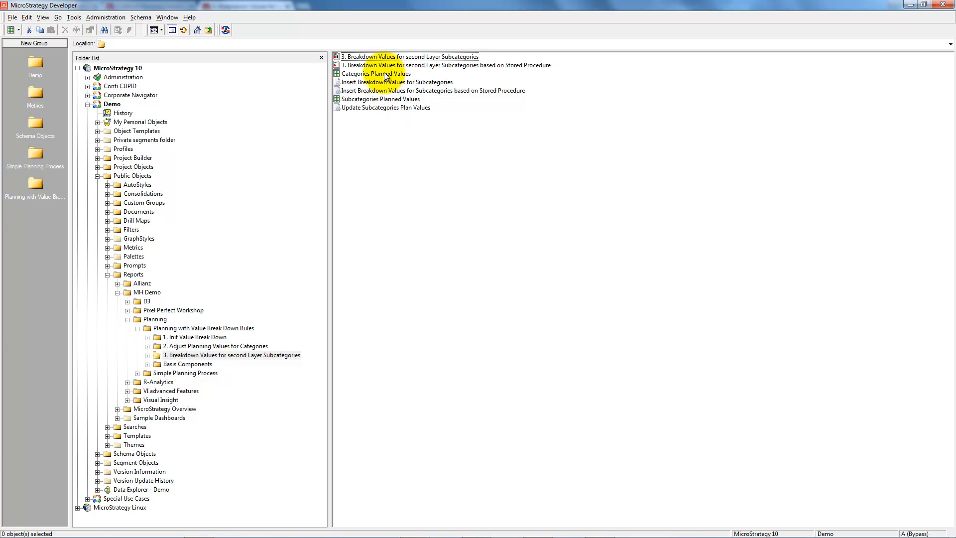
Examine the freeform SQL insert statement of the Insert Breakdown Values for Subcategories report, and close the report without changes.
right_click(367, 81)
click(356, 121)
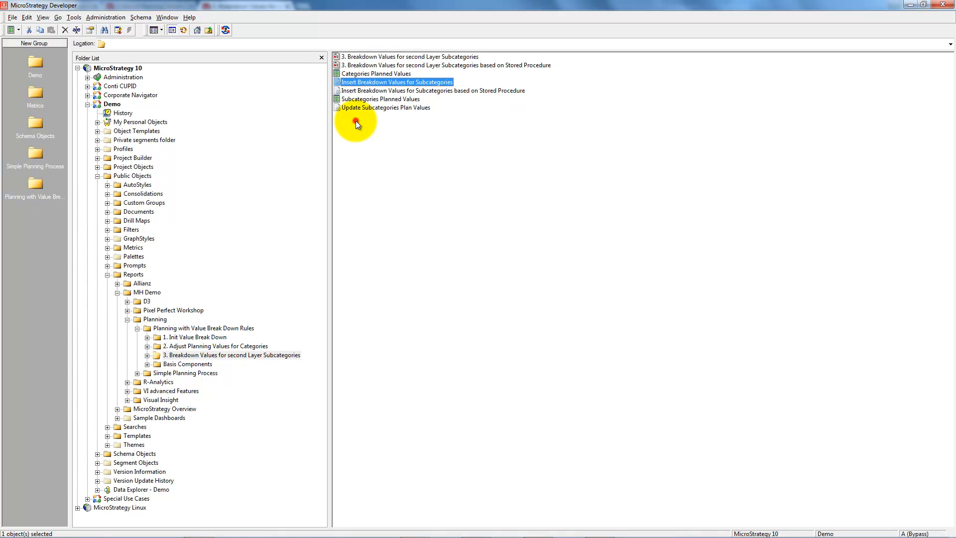
right_click(369, 82)
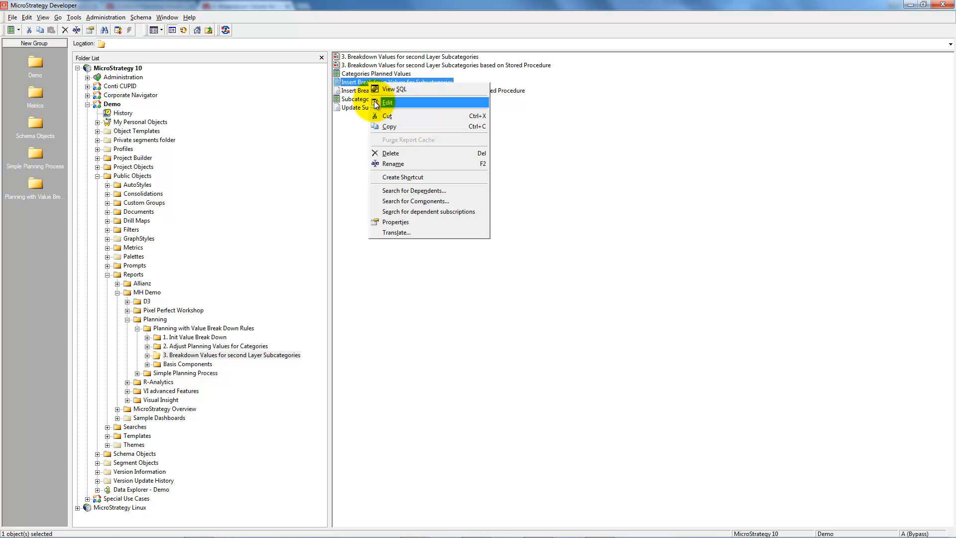
click(375, 102)
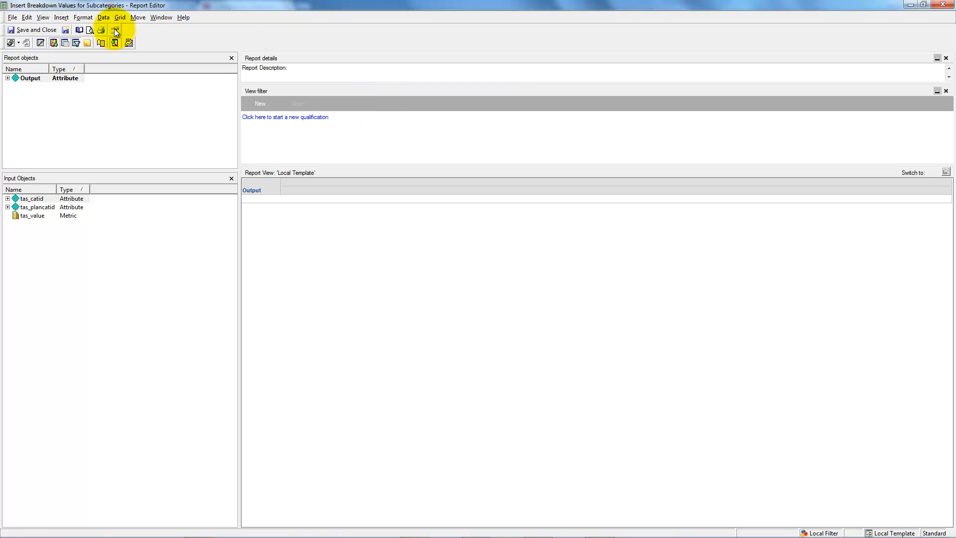
click(44, 42)
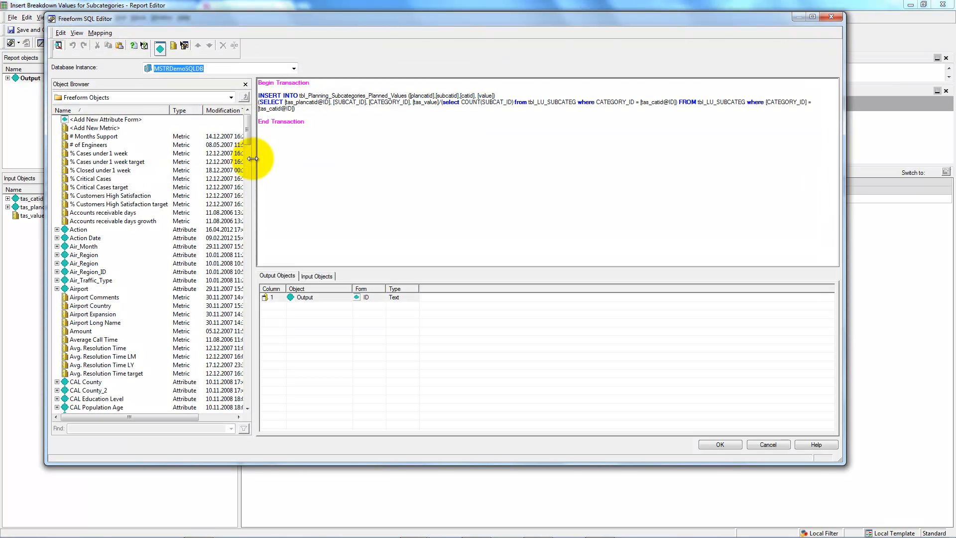
drag(296, 110, 252, 93)
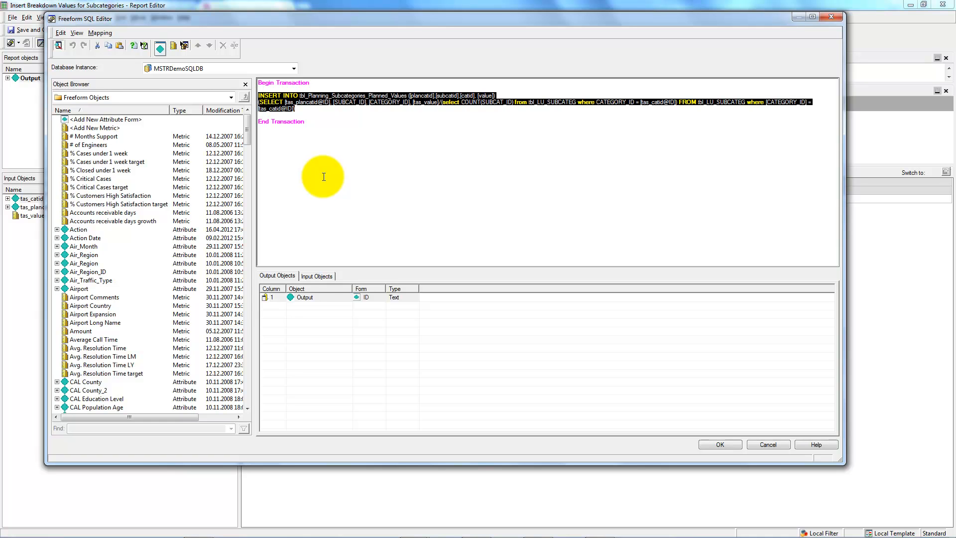
click(774, 444)
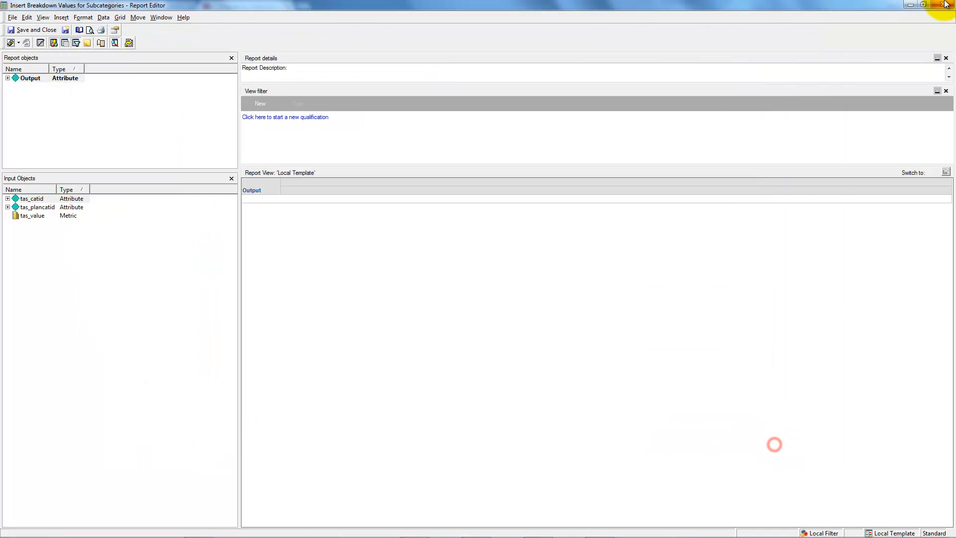
click(943, 5)
Examine the freeform SQL of the Insert Breakdown Values for Subcategories based on Stored Procedure report, and close it without changes.
right_click(385, 91)
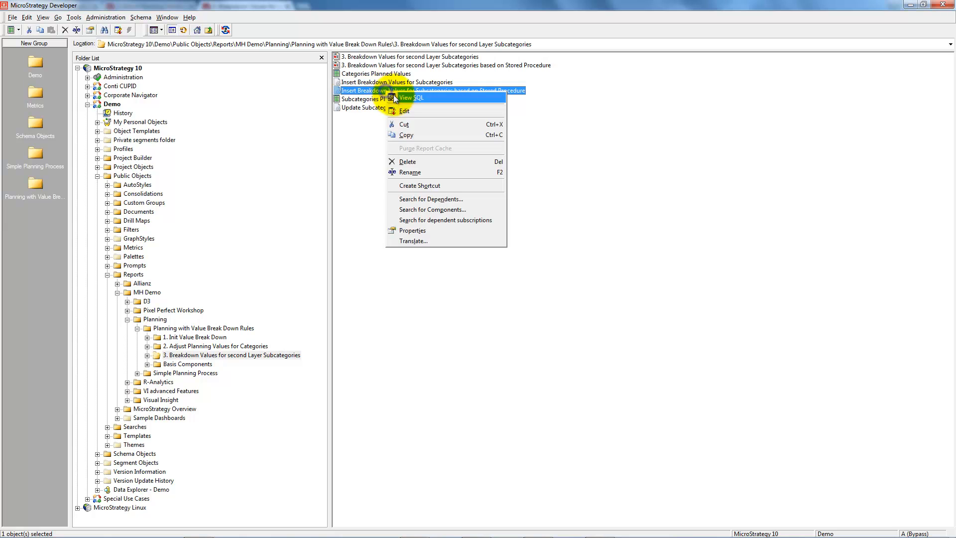
click(398, 110)
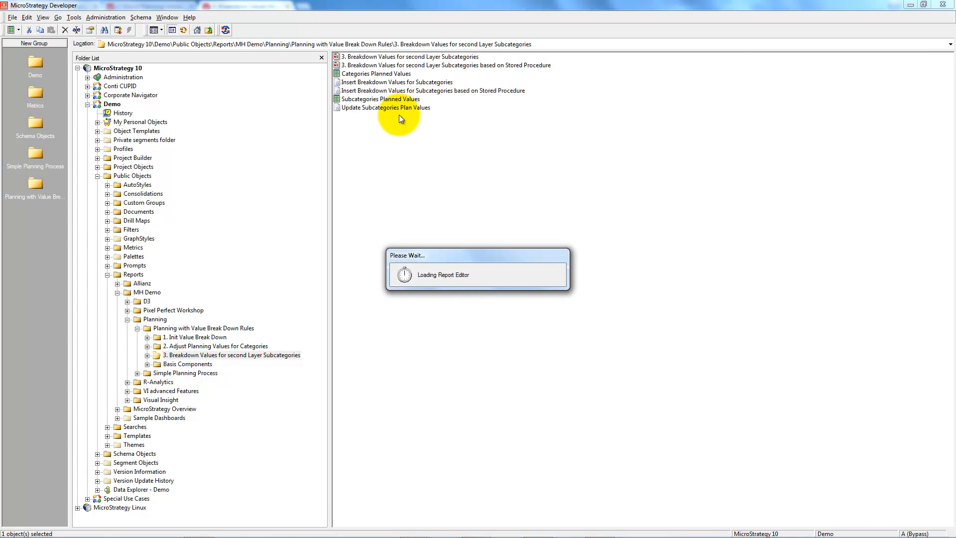
click(41, 43)
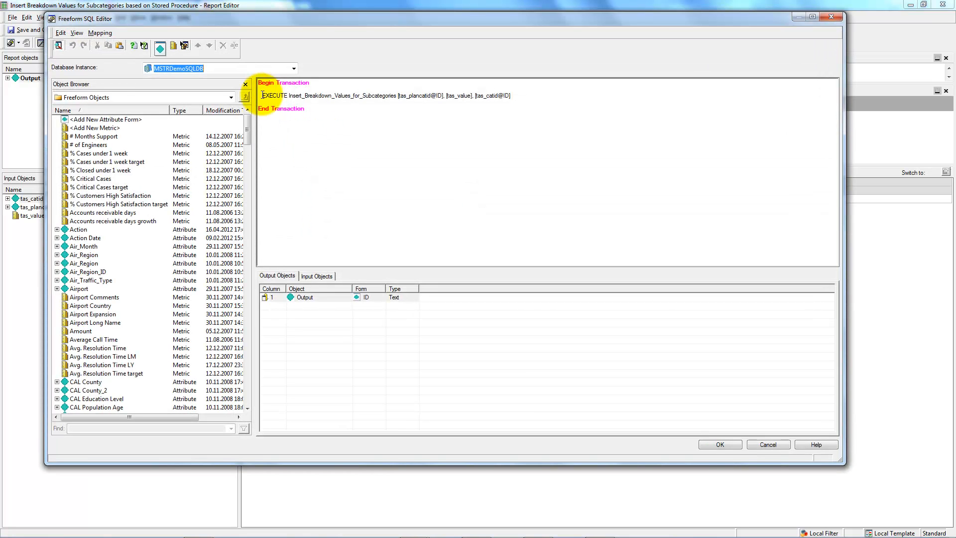
drag(257, 96, 489, 102)
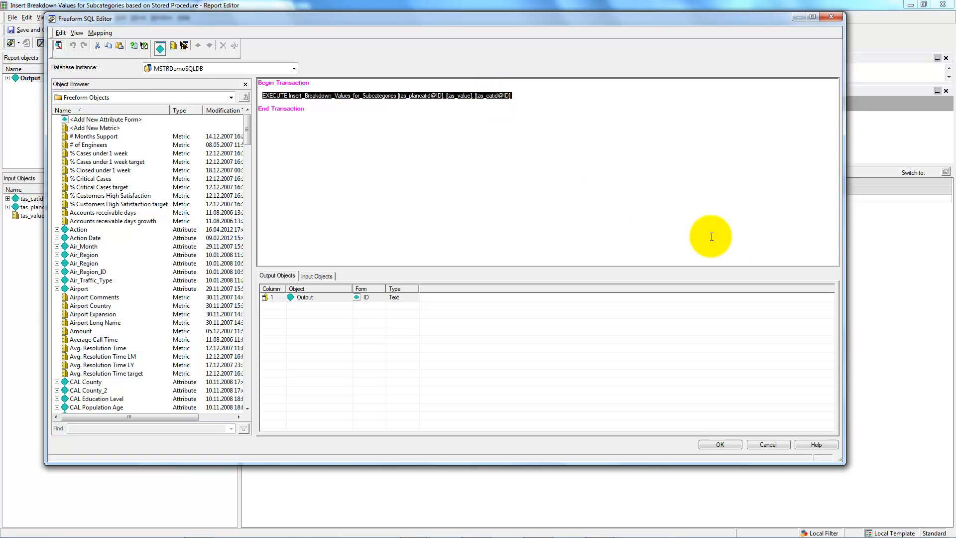
click(763, 446)
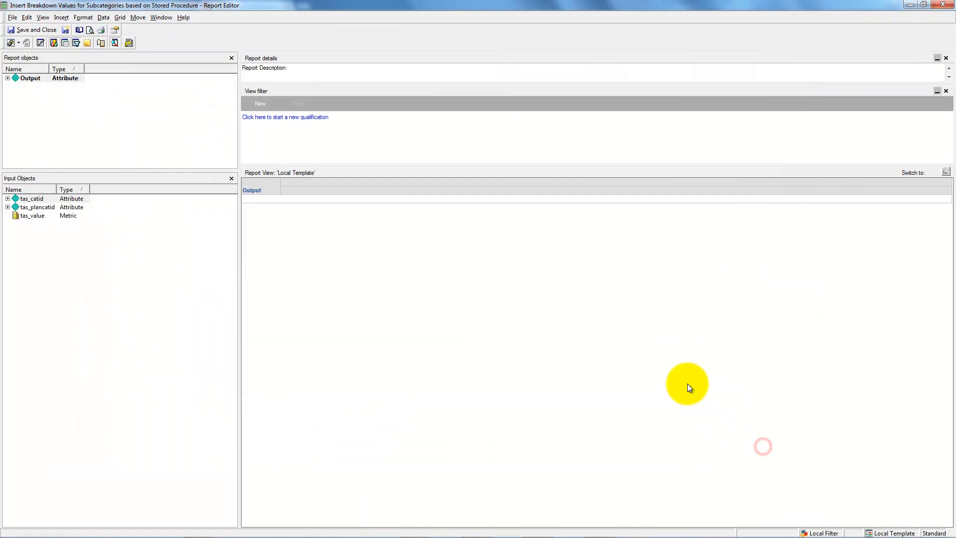
click(943, 4)
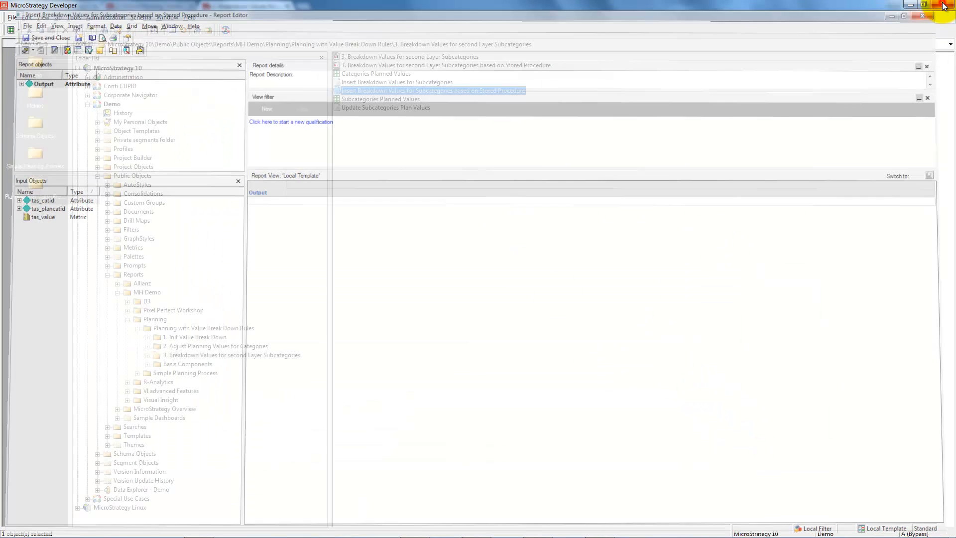
Switch to SQL Server Management Studio and open the stored procedure dbo.Insert_Breakdown_Values_for_Subcategories of MSTRDemoSQLDB for modification.
key(alt+Tab)
key(Tab)
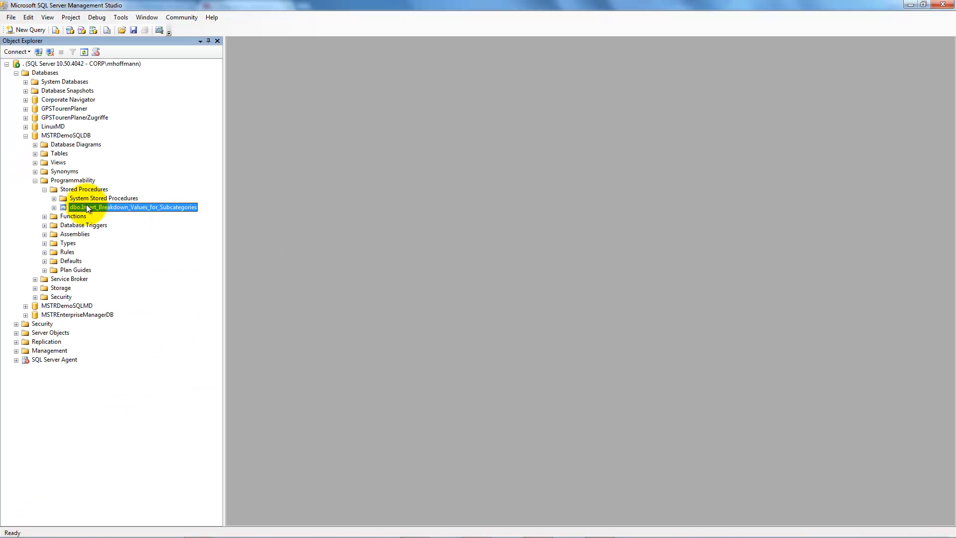
right_click(87, 205)
click(99, 220)
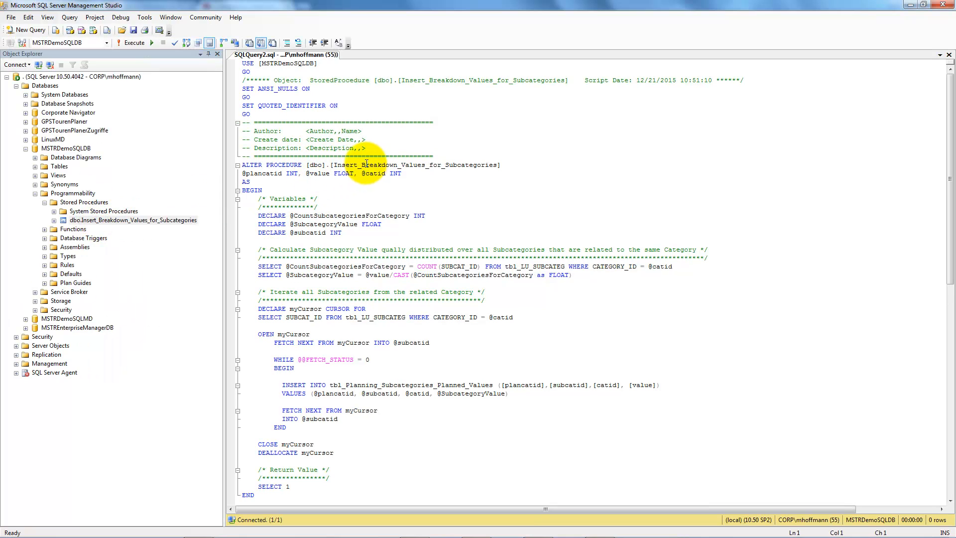
Examine the stored procedure's input parameters and the cursor block that inserts the planned values for each subcategory.
drag(243, 173, 405, 175)
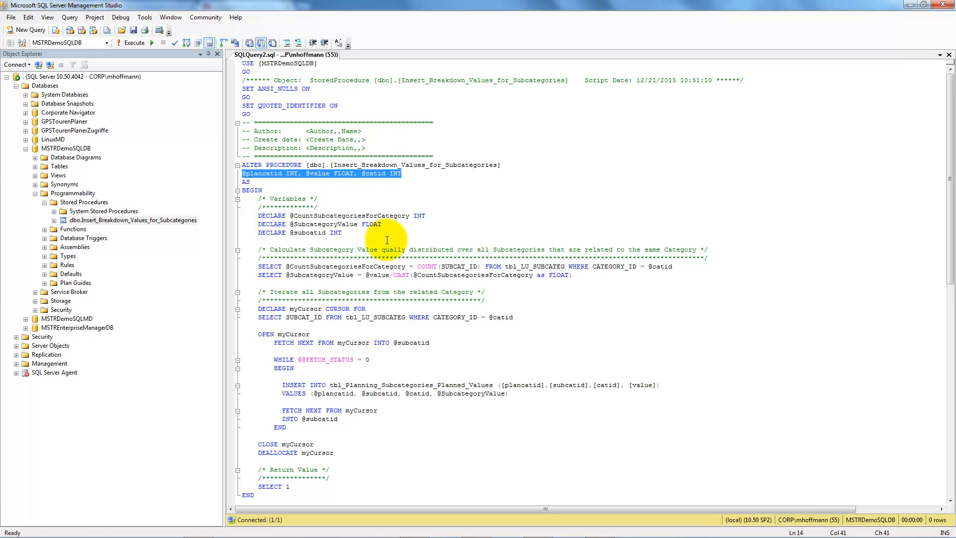
scroll(379, 239, down, 2)
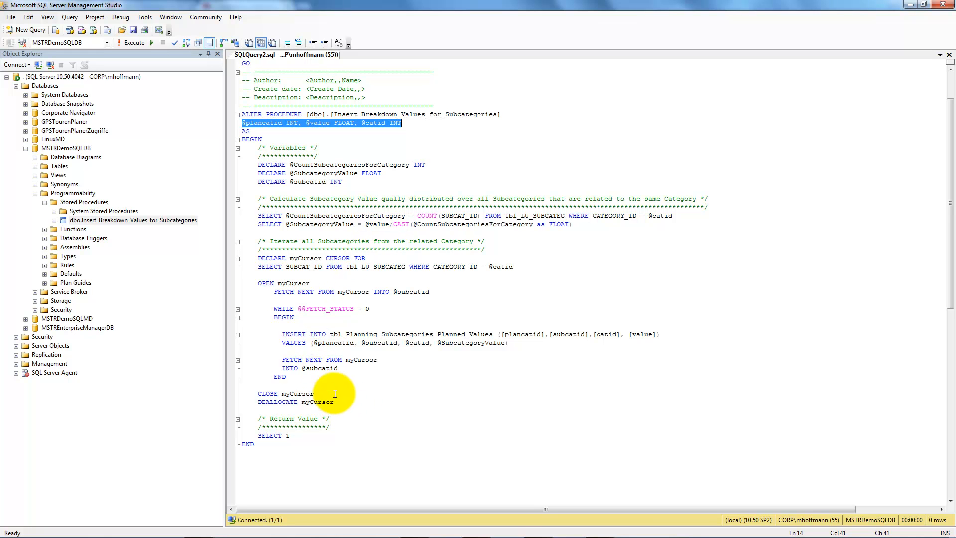
click(259, 283)
drag(259, 283, 344, 401)
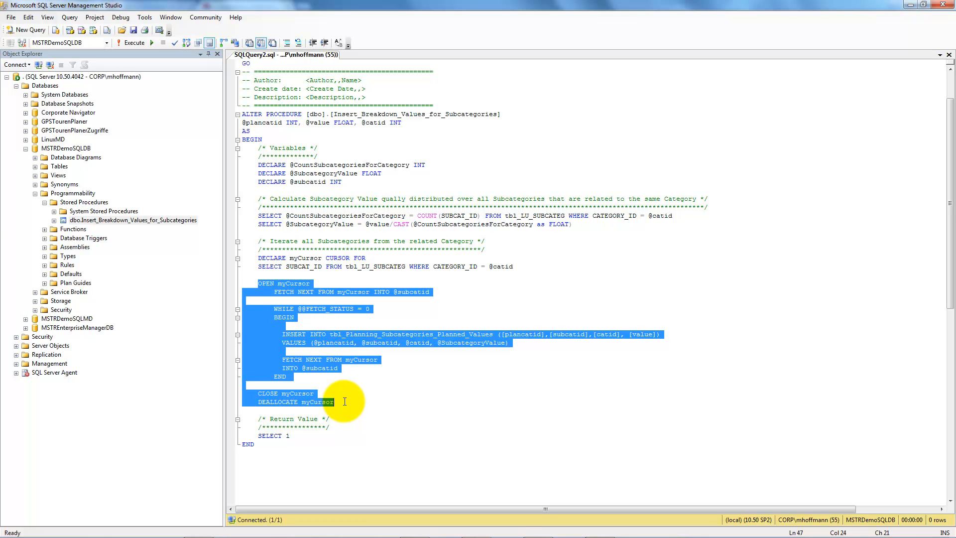
Switch to Google Chrome showing the document 3. Breakdown Values for second Layer Subcategories based on Stored Procedure.
key(alt+Tab)
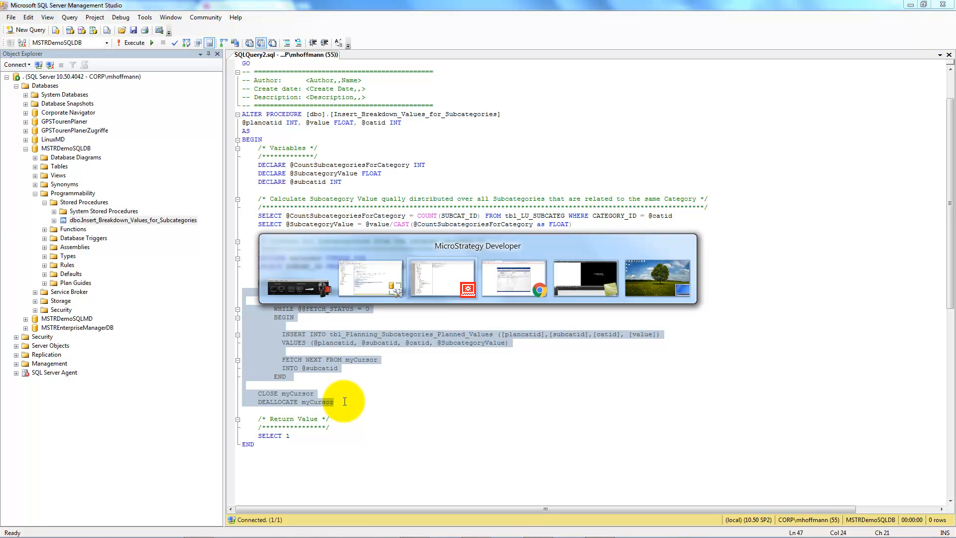
key(alt+Tab)
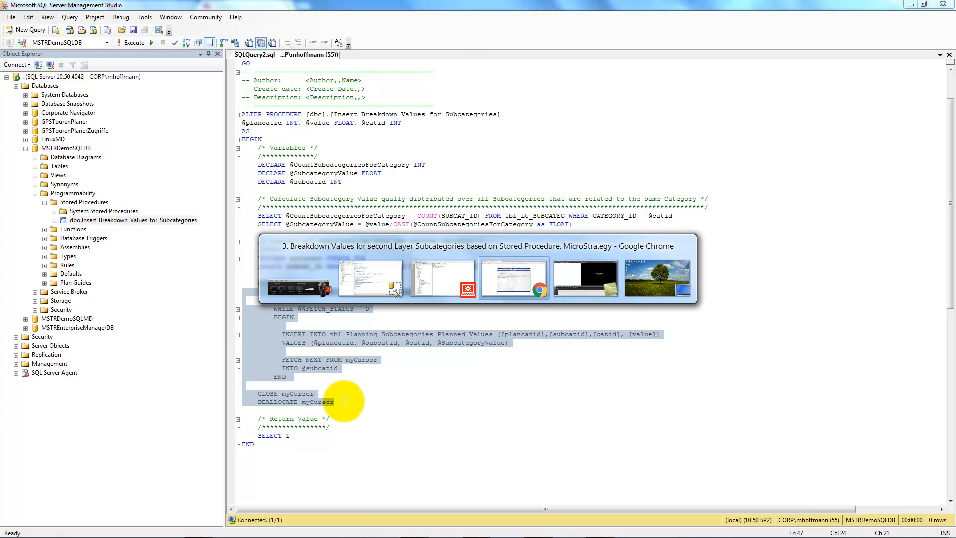